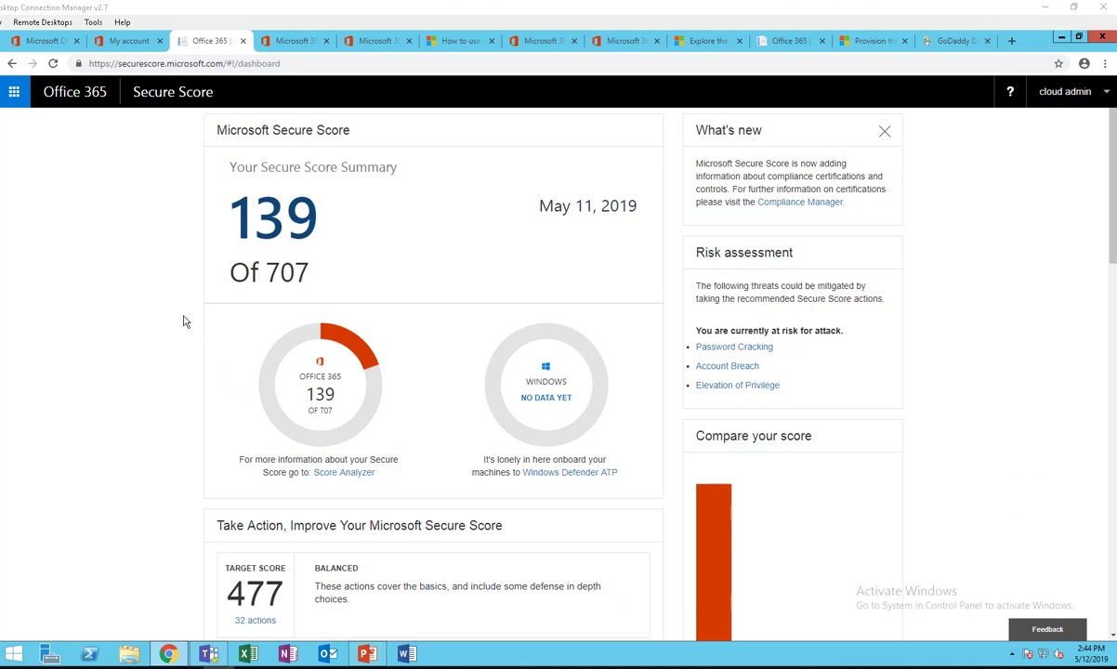
Step: Close the Secure Score page, then save and close the domain verification panel
{"action": "left_click", "coordinate": [118, 63]}
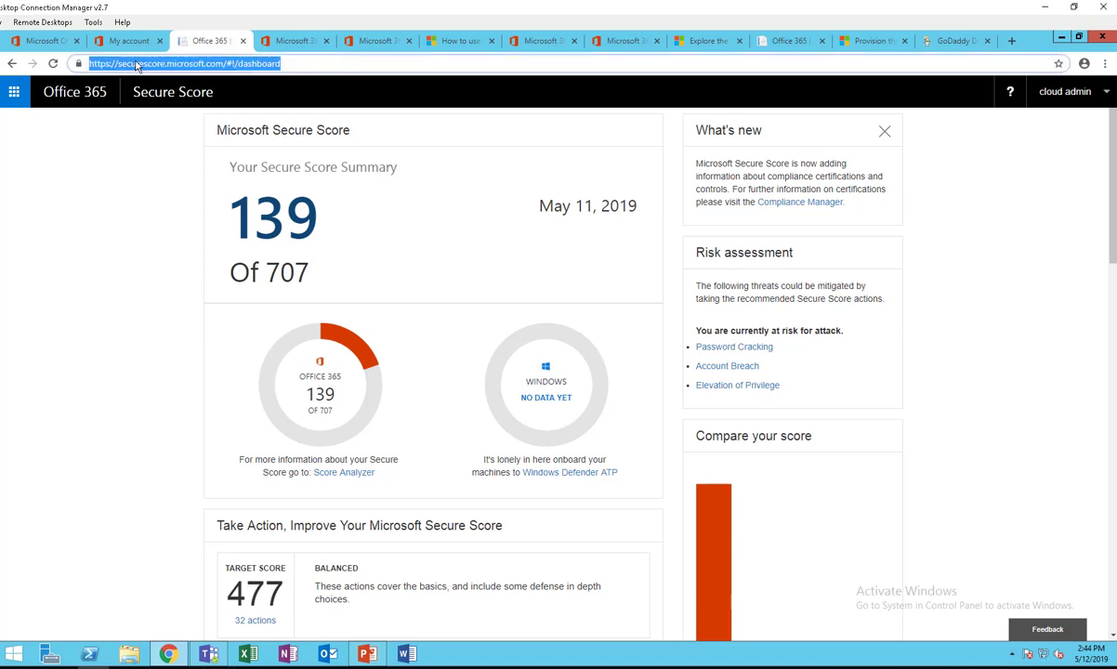
{"action": "left_click", "coordinate": [145, 63]}
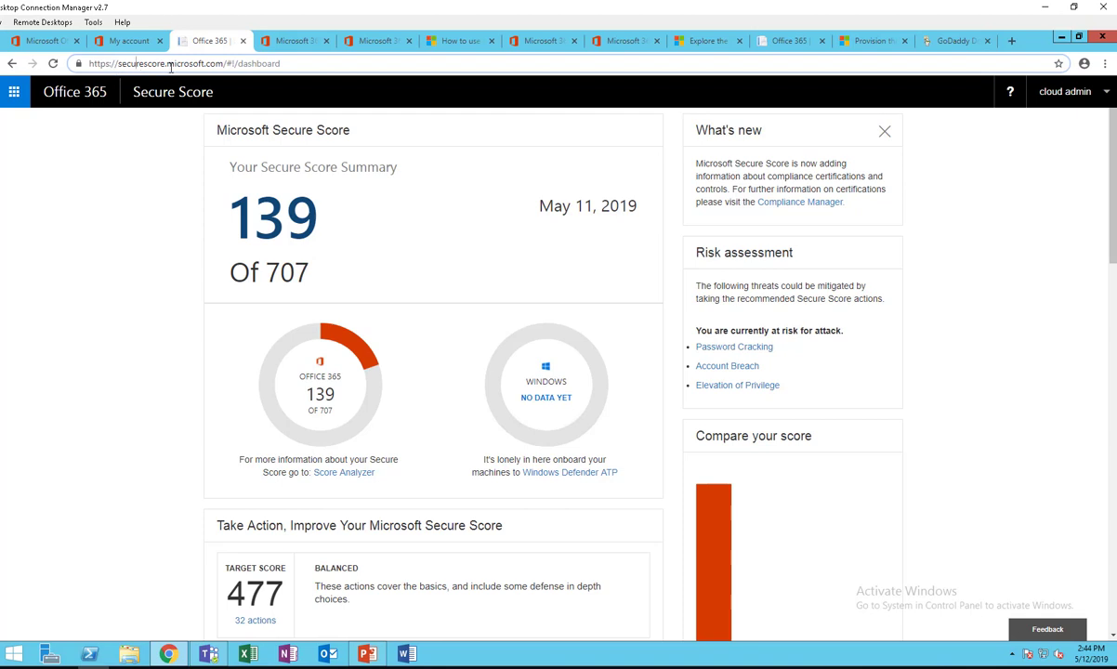
{"action": "left_click", "coordinate": [242, 41]}
{"action": "left_click", "coordinate": [258, 64]}
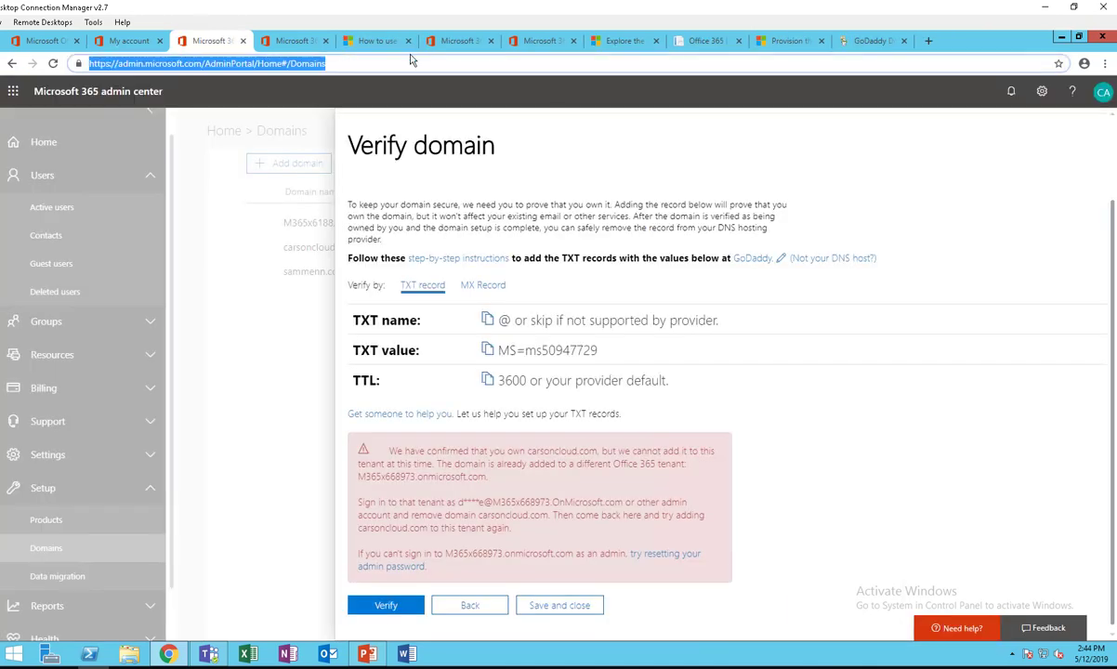
{"action": "left_click", "coordinate": [458, 605]}
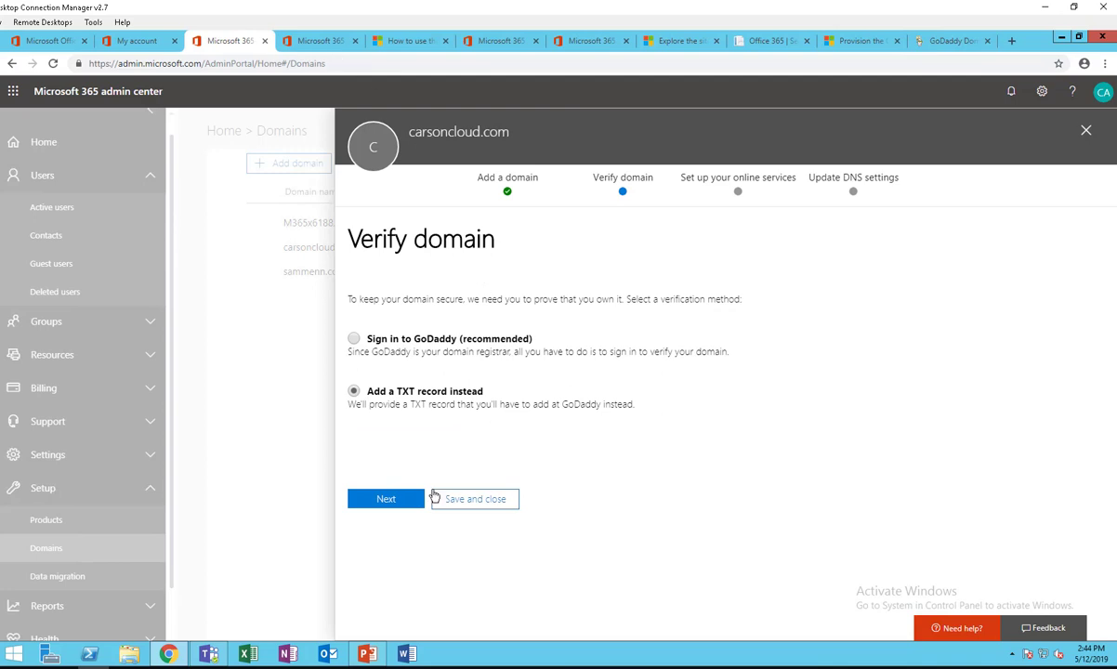
{"action": "left_click", "coordinate": [468, 502]}
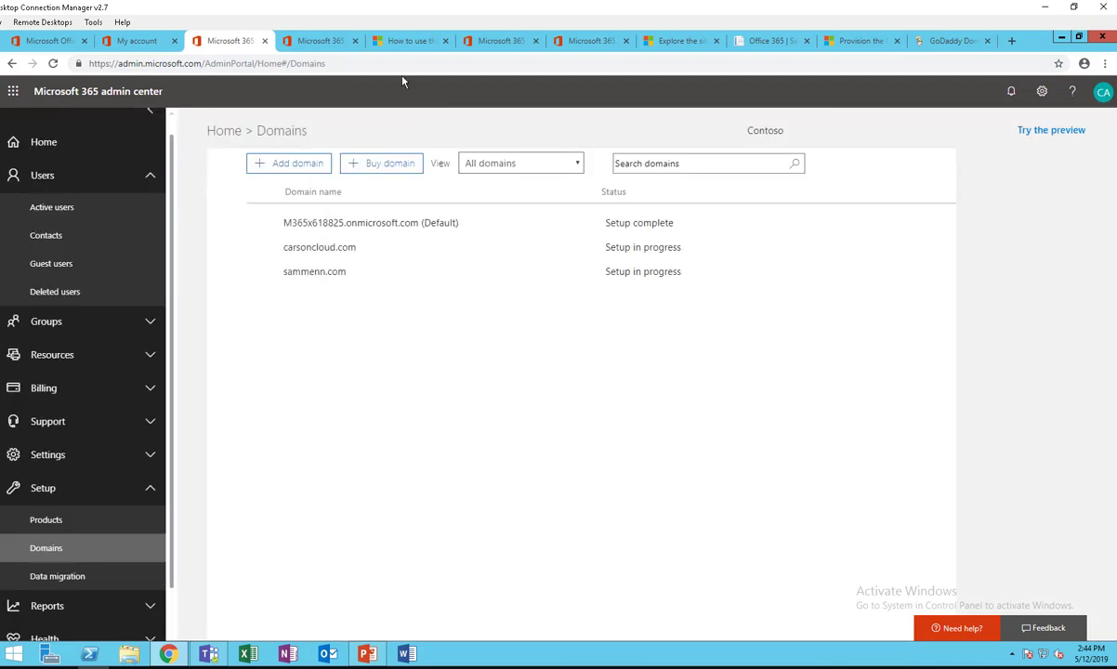
Step: Load securescore.microsoft.com from the 'sec' address-bar suggestion
{"action": "left_click", "coordinate": [400, 65]}
{"action": "type", "text": "sec"}
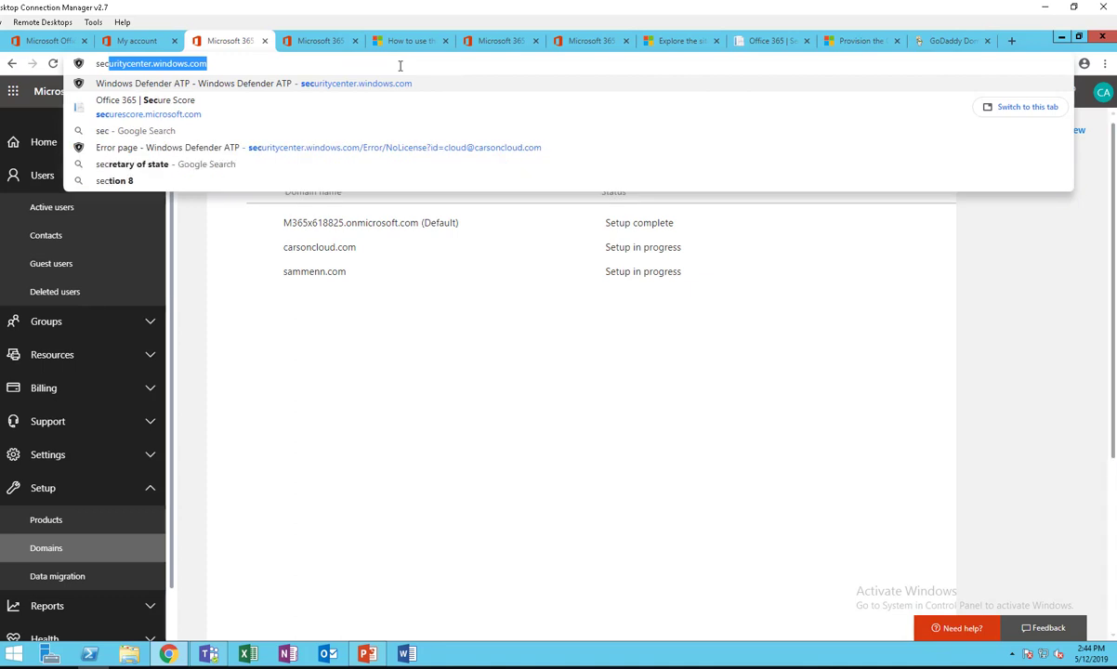
{"action": "key", "text": "Down"}
{"action": "key", "text": "Down"}
{"action": "key", "text": "Up"}
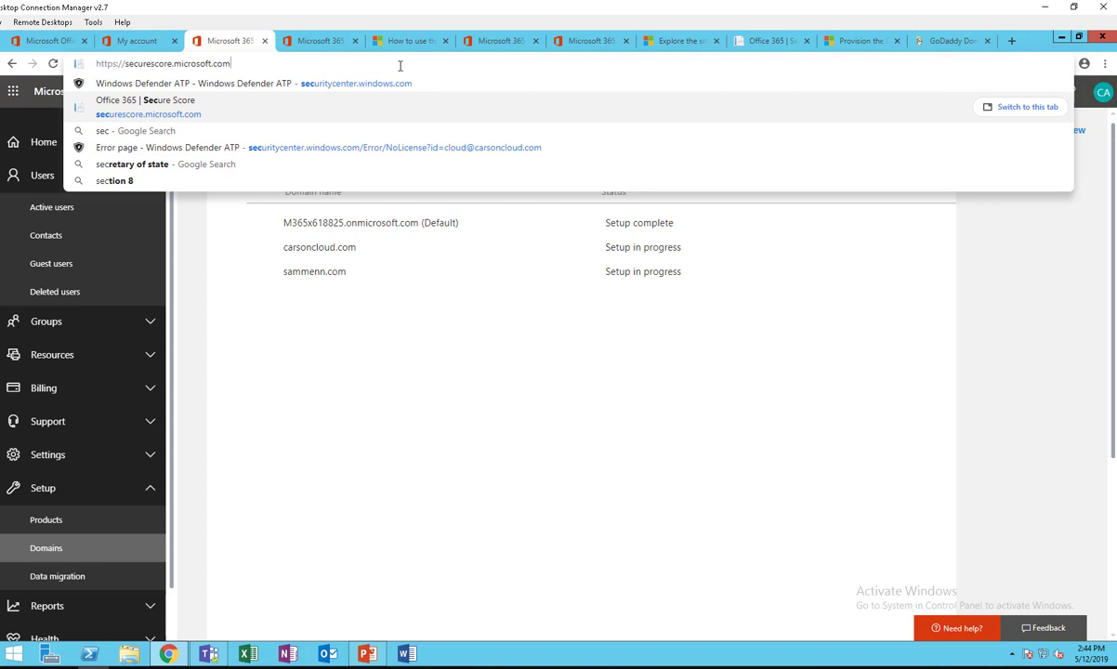
{"action": "key", "text": "Return"}
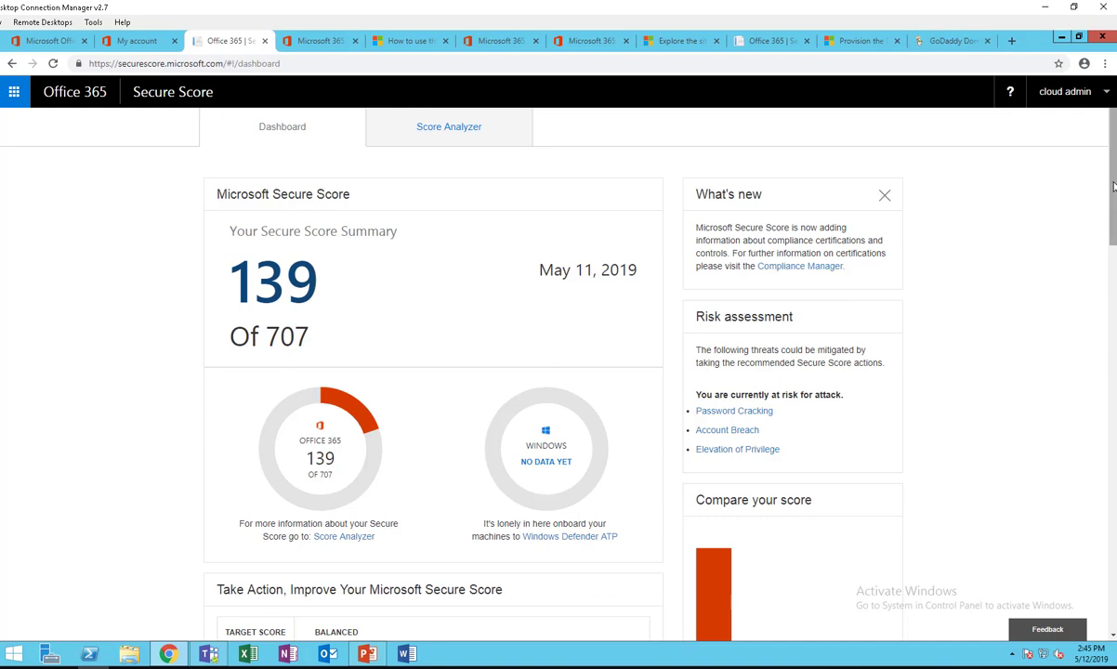
Step: Review the dashboard summary showing a current score of 139 of 707
{"action": "scroll", "coordinate": [1106, 191], "scroll_direction": "down", "scroll_amount": 3}
{"action": "scroll", "coordinate": [1106, 192], "scroll_direction": "down", "scroll_amount": 2}
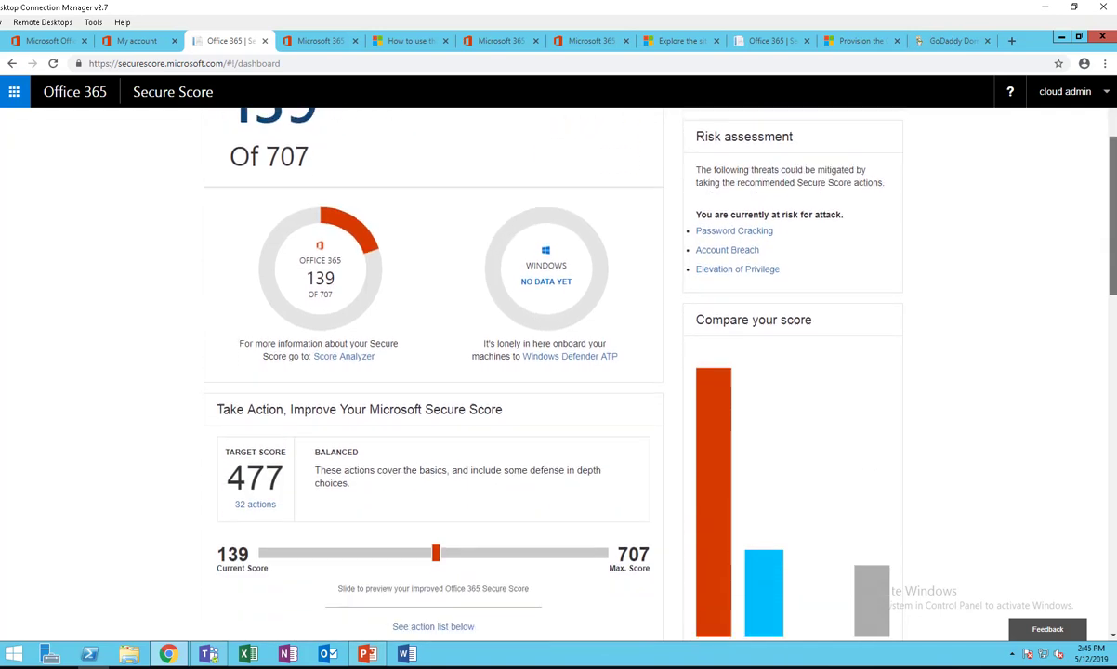
{"action": "scroll", "coordinate": [558, 371], "scroll_direction": "down", "scroll_amount": 1}
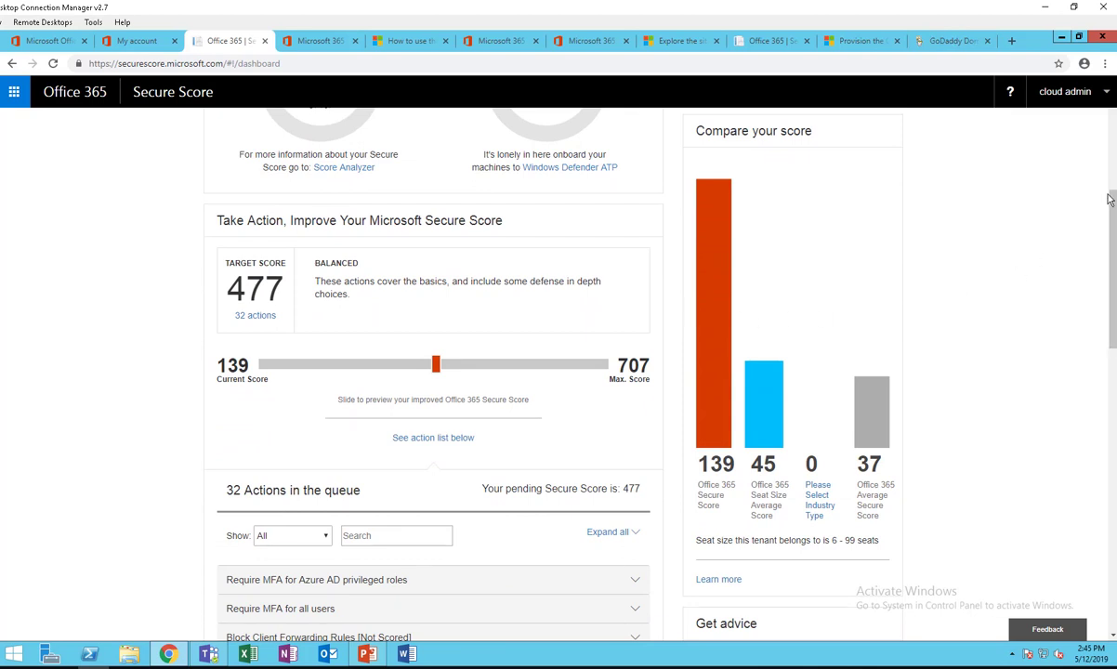
{"action": "scroll", "coordinate": [739, 322], "scroll_direction": "up", "scroll_amount": 7}
{"action": "scroll", "coordinate": [455, 249], "scroll_direction": "down", "scroll_amount": 1}
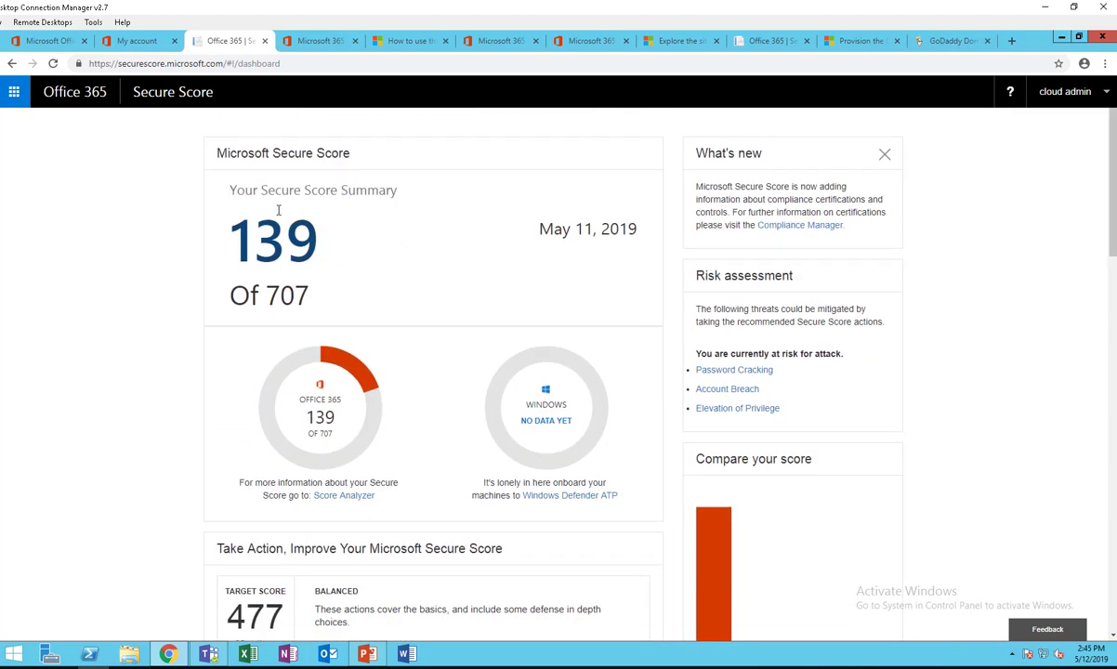
{"action": "left_click_drag", "start_coordinate": [223, 237], "coordinate": [327, 241]}
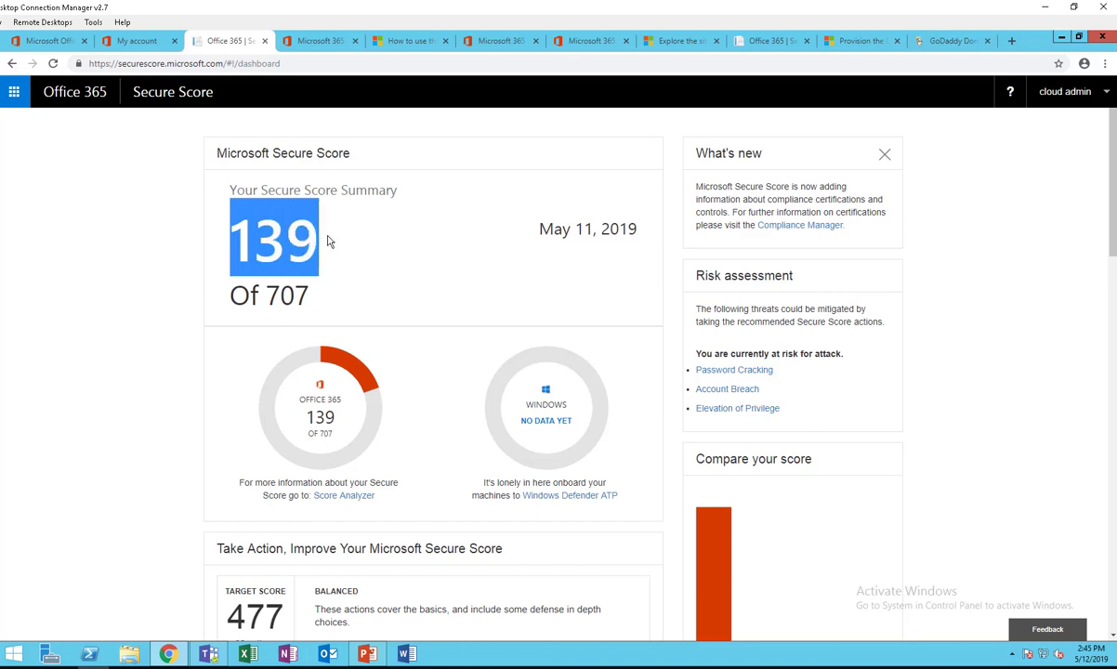
{"action": "left_click", "coordinate": [254, 242]}
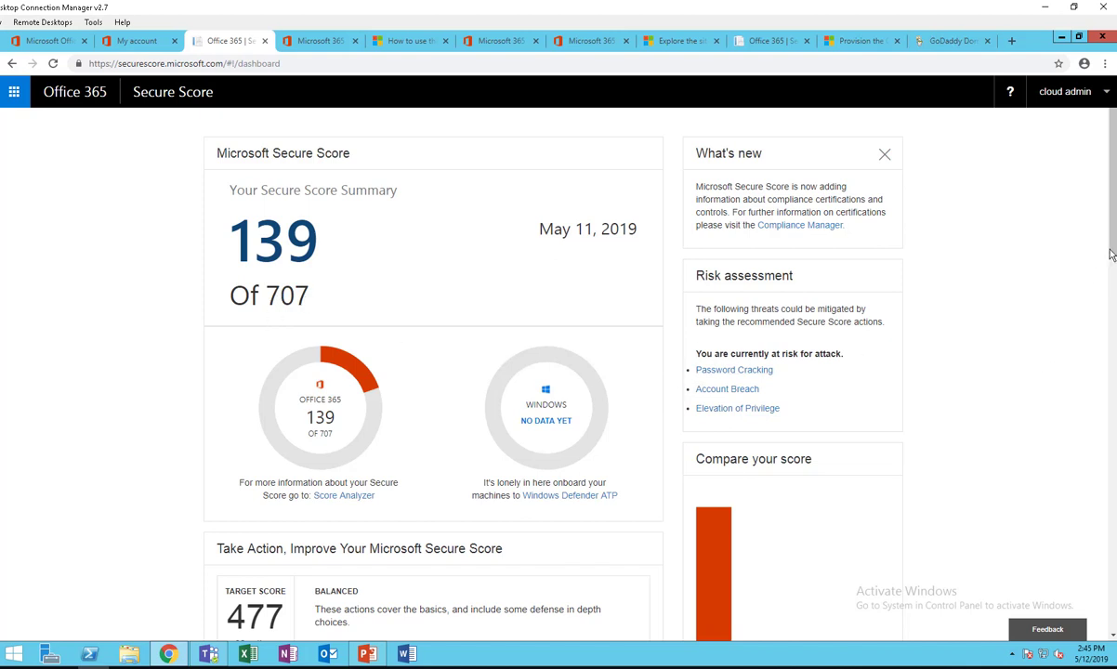
Step: Scroll through Take Action and the action queue to the 477 target with 32 actions
{"action": "scroll", "coordinate": [1112, 251], "scroll_direction": "down", "scroll_amount": 4}
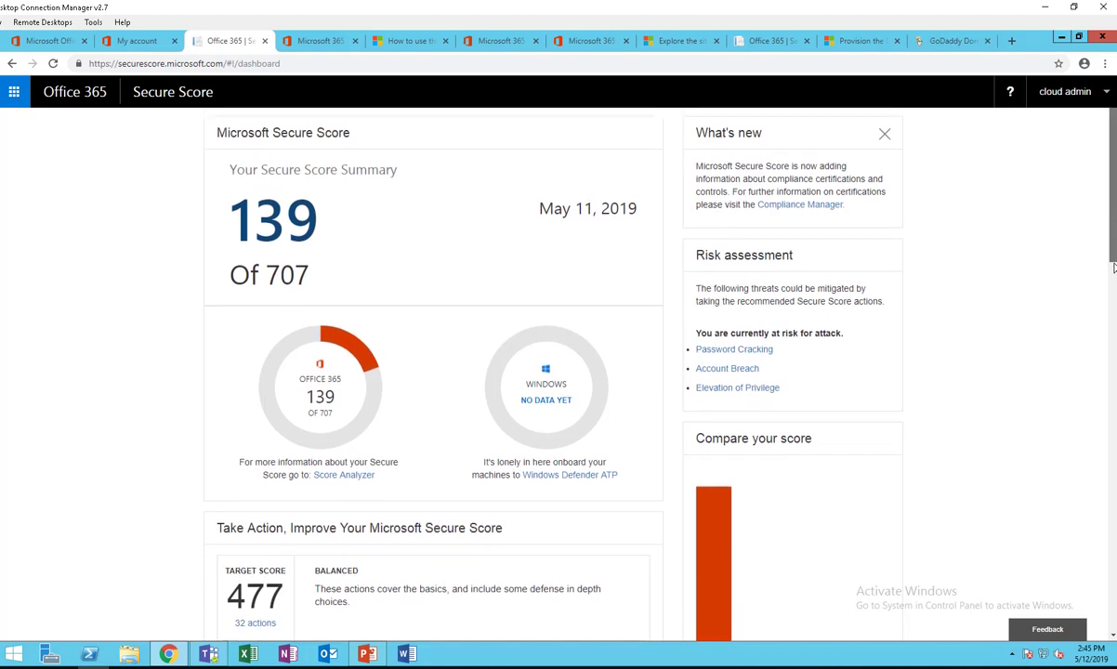
{"action": "scroll", "coordinate": [1111, 270], "scroll_direction": "down", "scroll_amount": 2}
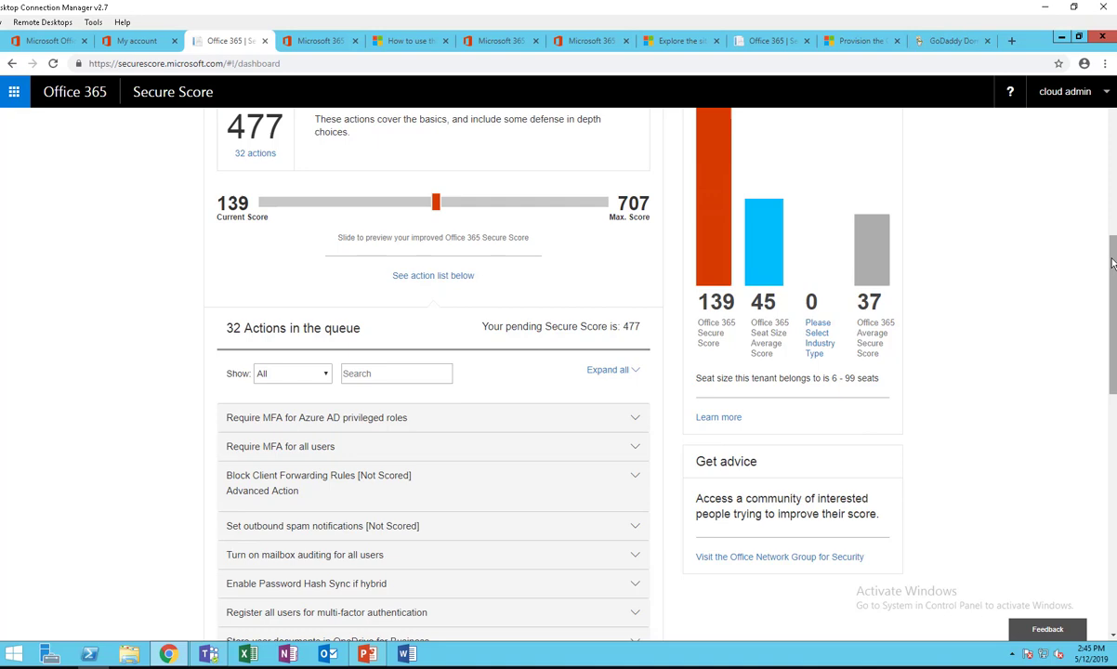
{"action": "mouse_move", "coordinate": [1108, 262]}
{"action": "left_mouse_down"}
{"action": "mouse_move", "coordinate": [1111, 322]}
{"action": "mouse_move", "coordinate": [1112, 263]}
{"action": "left_mouse_up"}
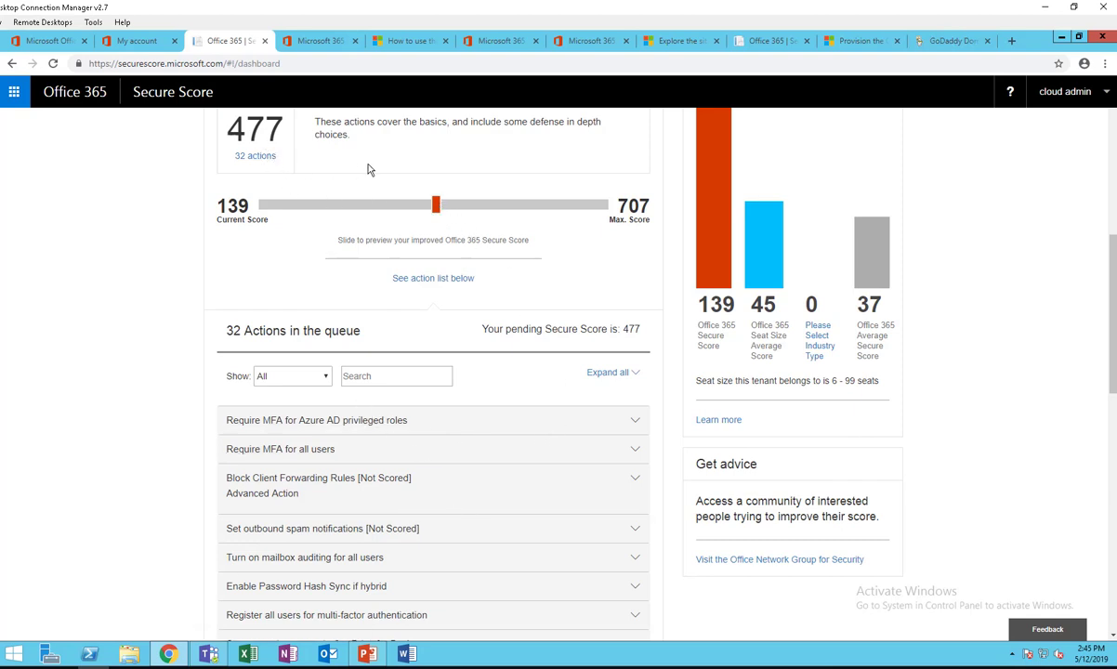
{"action": "left_click_drag", "start_coordinate": [1108, 351], "coordinate": [1109, 305]}
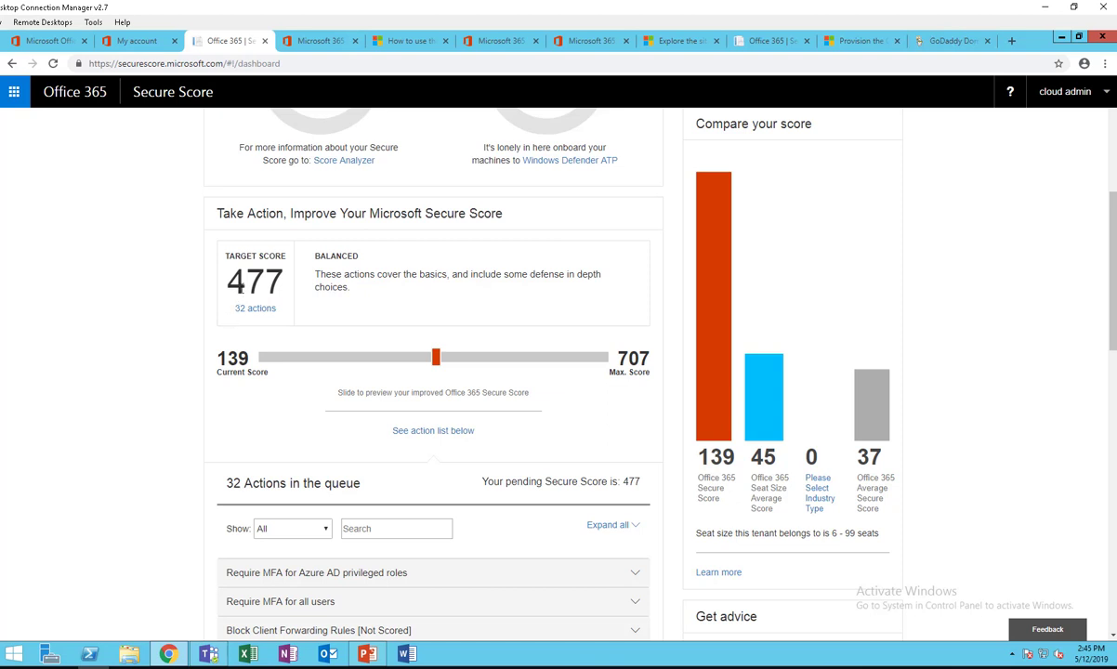
Step: Jump to the 32 queued actions and expand 'Require MFA for Azure AD privileged roles'
{"action": "left_click", "coordinate": [253, 309]}
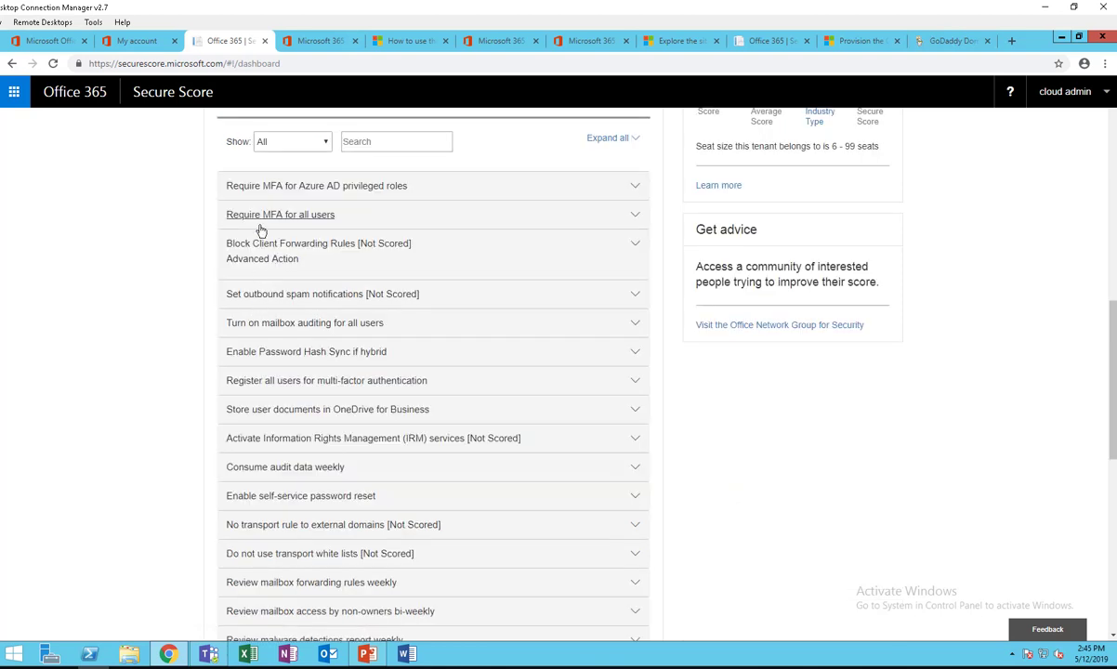
{"action": "scroll", "coordinate": [223, 255], "scroll_direction": "down", "scroll_amount": 4}
{"action": "scroll", "coordinate": [203, 307], "scroll_direction": "down", "scroll_amount": 3}
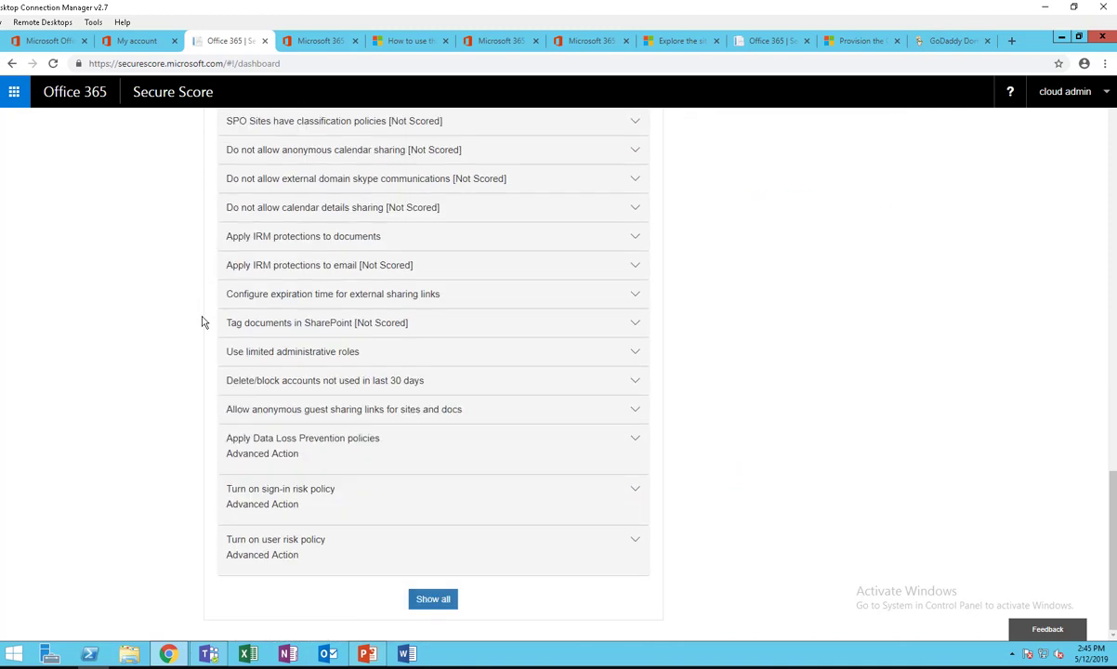
{"action": "scroll", "coordinate": [202, 323], "scroll_direction": "up", "scroll_amount": 9}
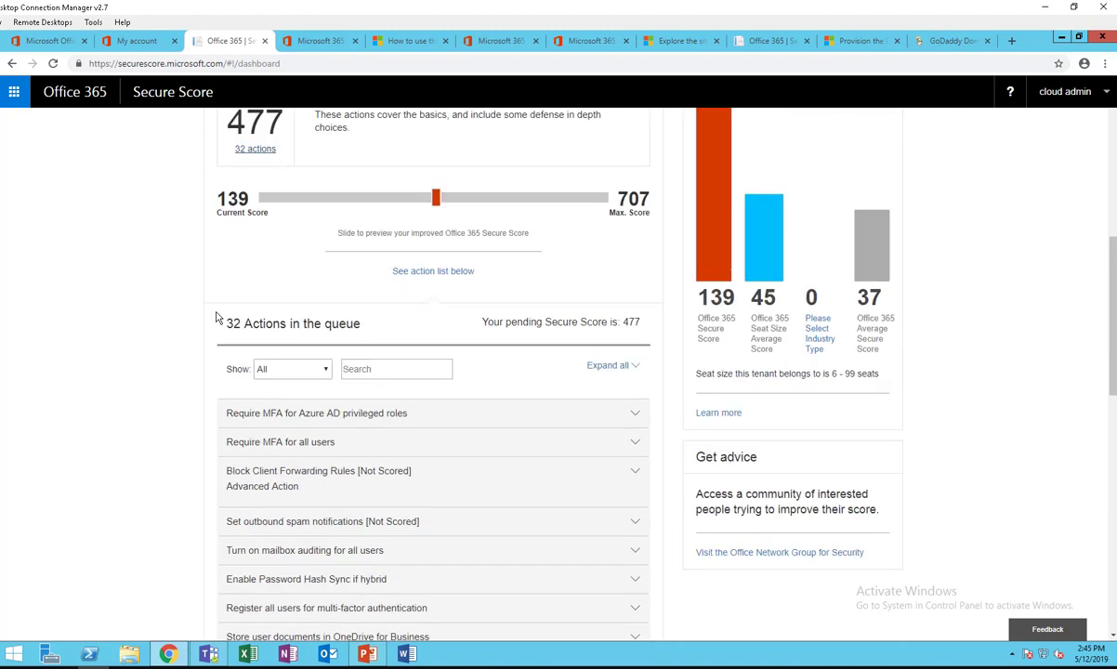
{"action": "scroll", "coordinate": [244, 312], "scroll_direction": "down", "scroll_amount": 2}
{"action": "scroll", "coordinate": [246, 312], "scroll_direction": "up", "scroll_amount": 1}
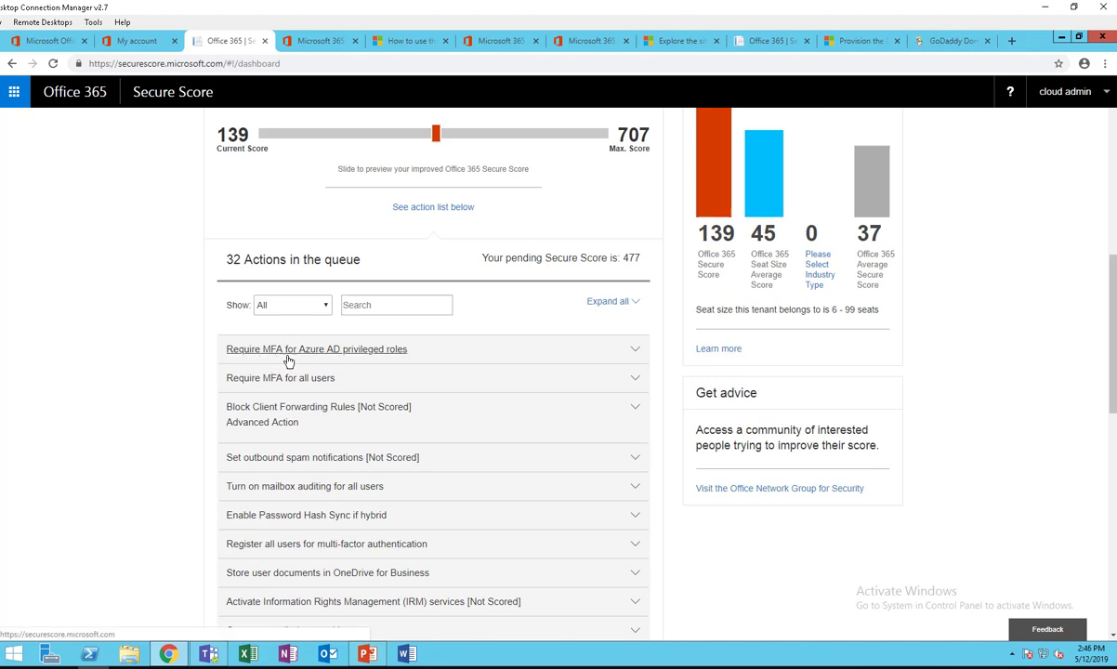
{"action": "left_click", "coordinate": [639, 354]}
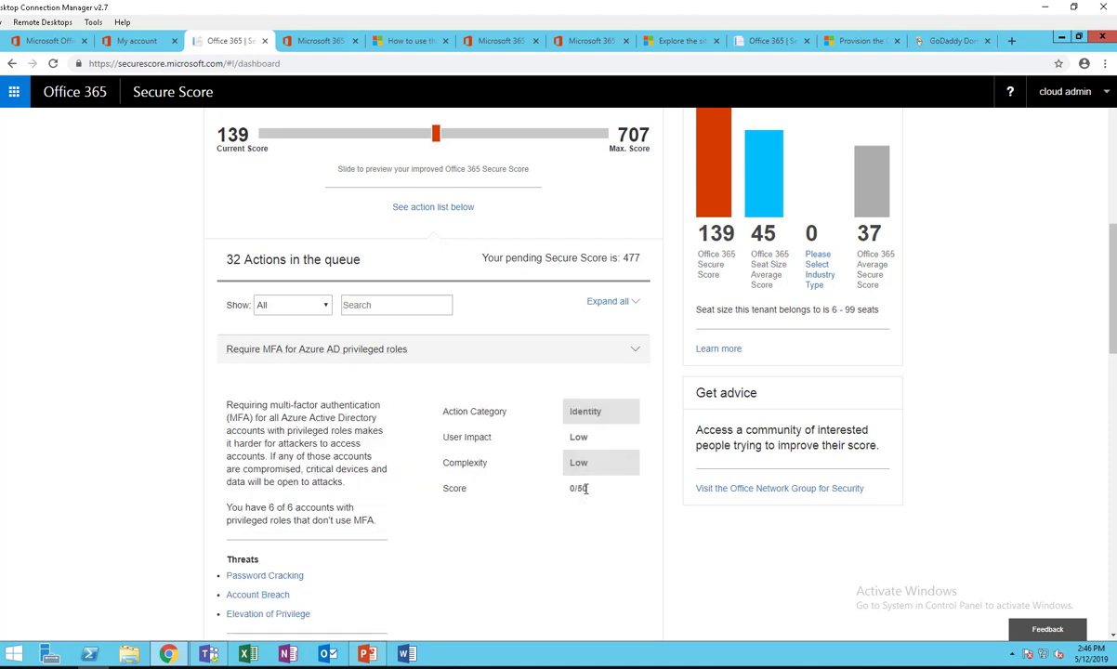
Step: Read the Password Cracking threat and the additional compliance controls for this action
{"action": "left_click_drag", "start_coordinate": [1111, 351], "coordinate": [1112, 386]}
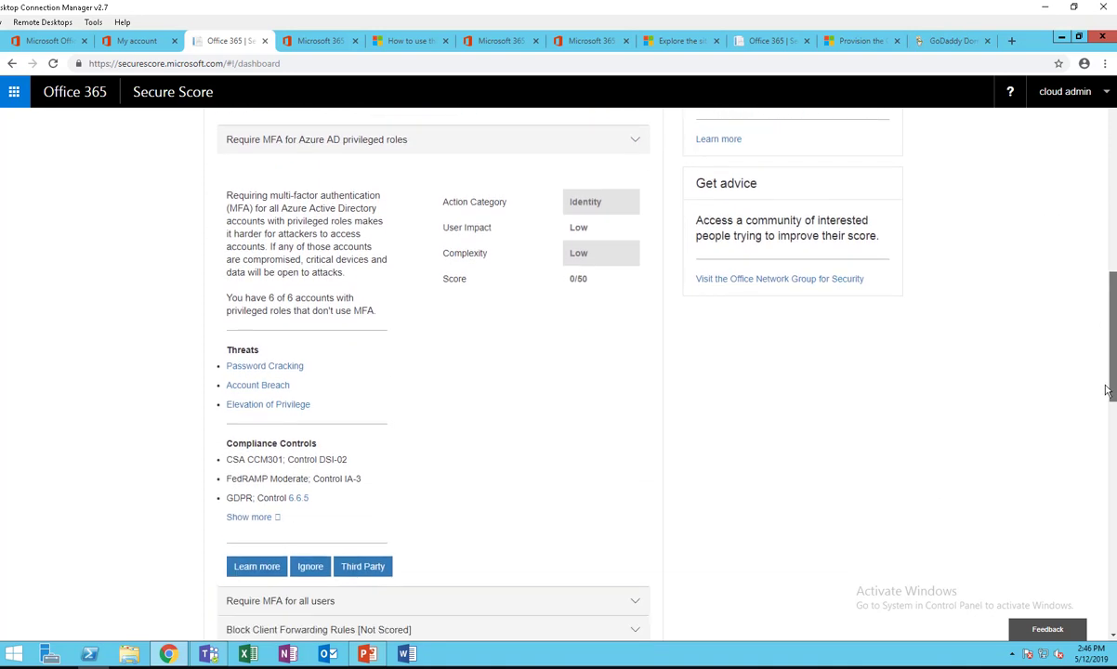
{"action": "left_click", "coordinate": [277, 368]}
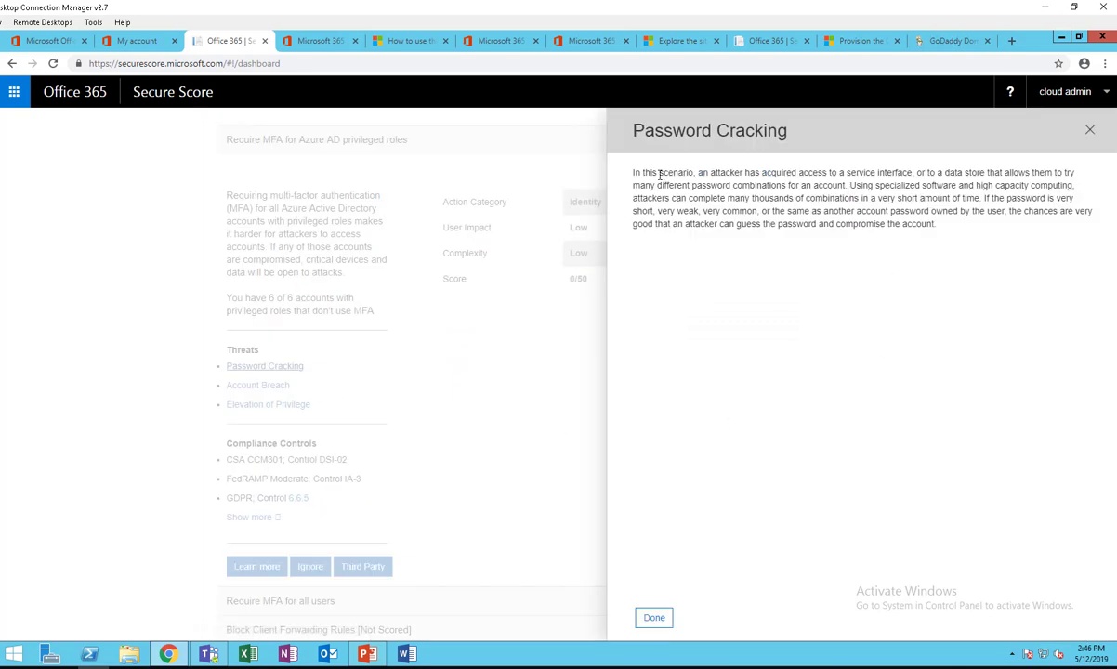
{"action": "left_click", "coordinate": [1089, 129]}
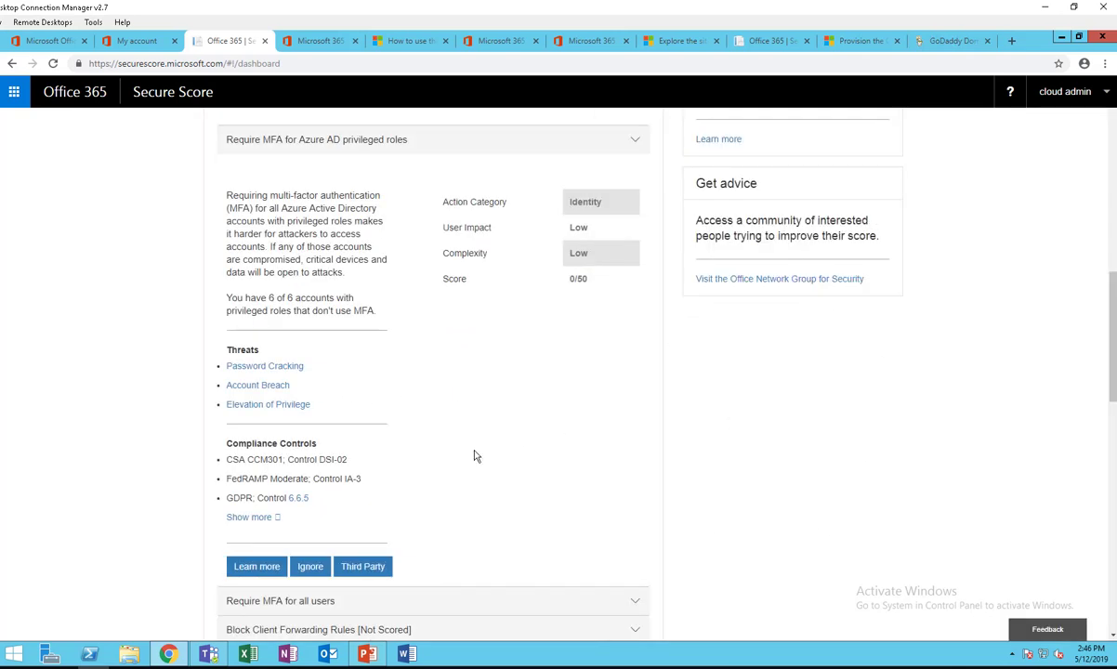
{"action": "left_click", "coordinate": [252, 517]}
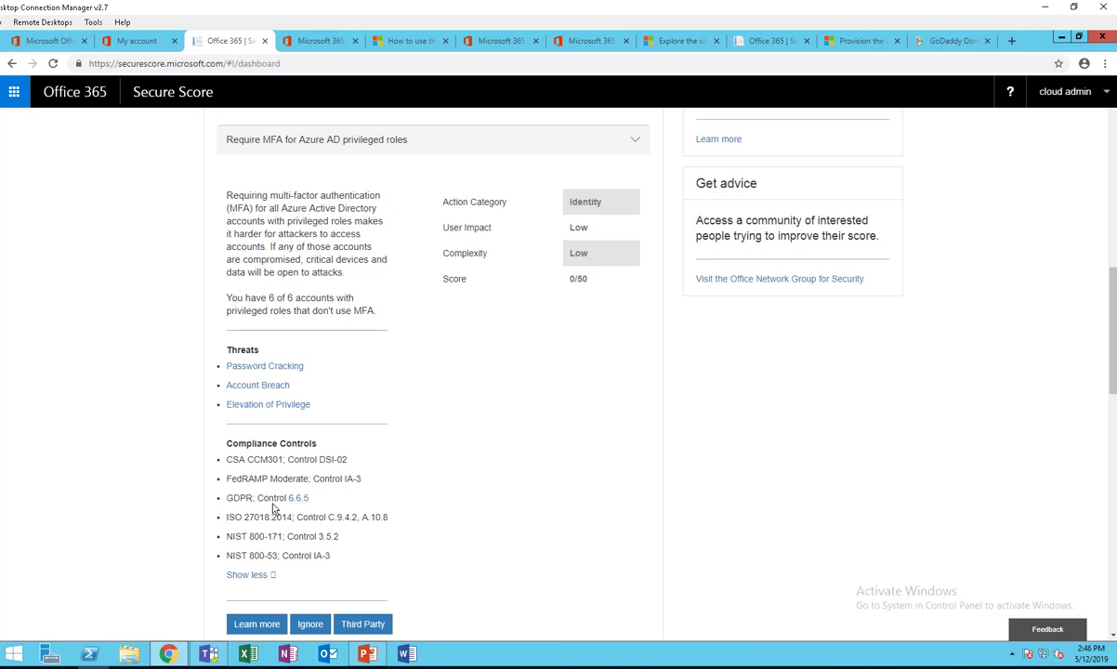
{"action": "scroll", "coordinate": [381, 506], "scroll_direction": "down", "scroll_amount": 1}
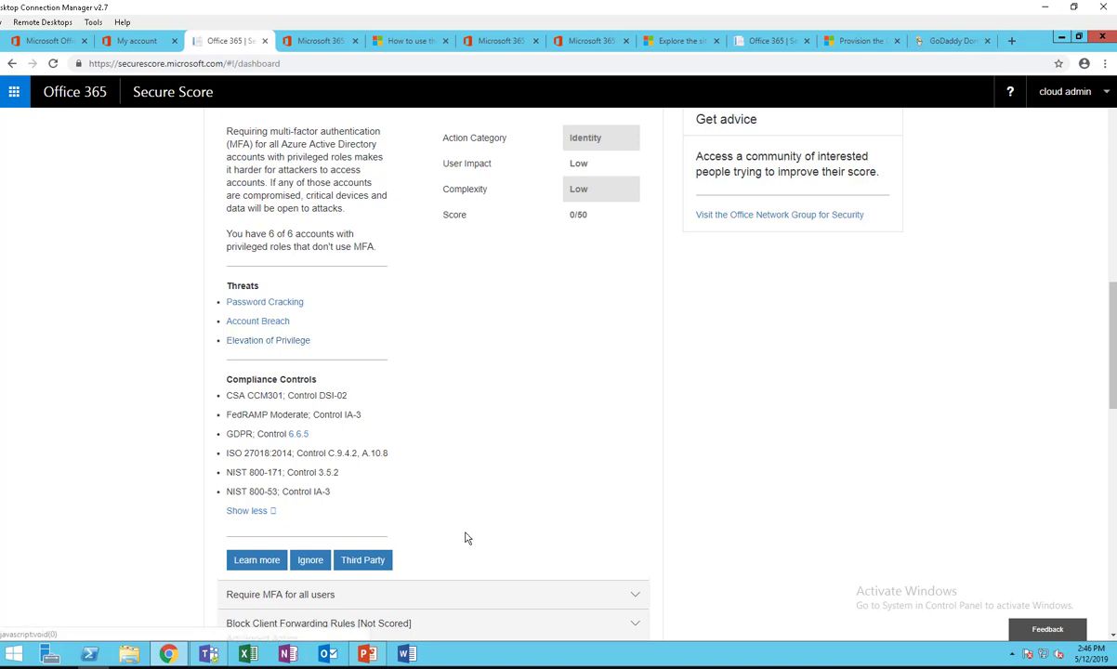
{"action": "scroll", "coordinate": [1106, 410], "scroll_direction": "down", "scroll_amount": 1}
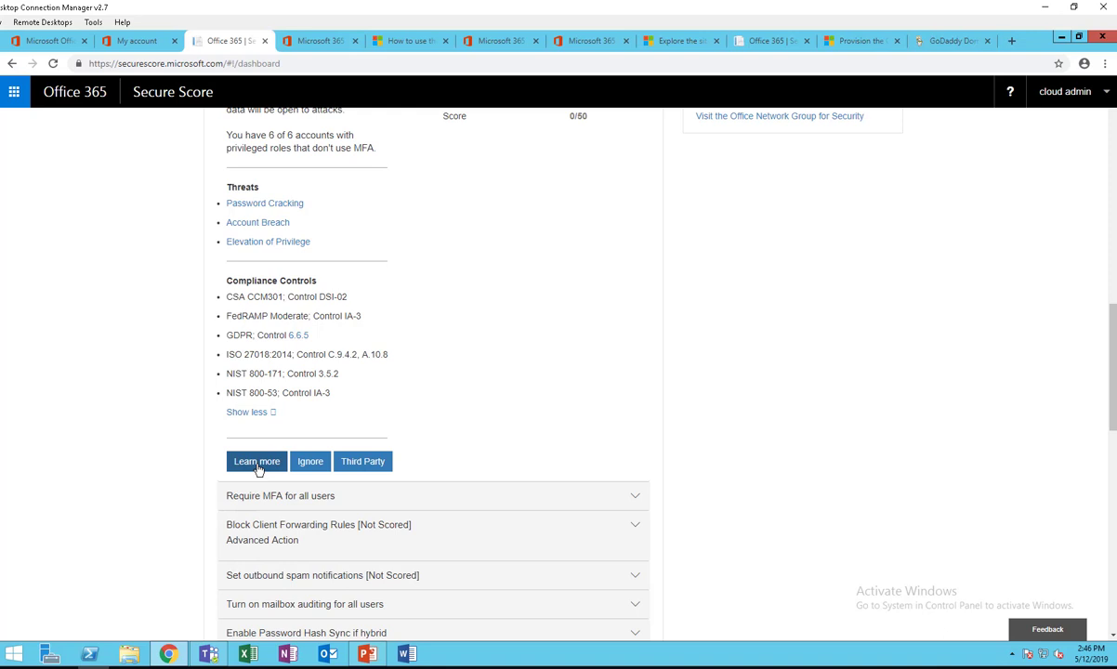
Step: View the Learn more guidance and the Third Party panel, cancelling without changes
{"action": "left_click", "coordinate": [256, 462]}
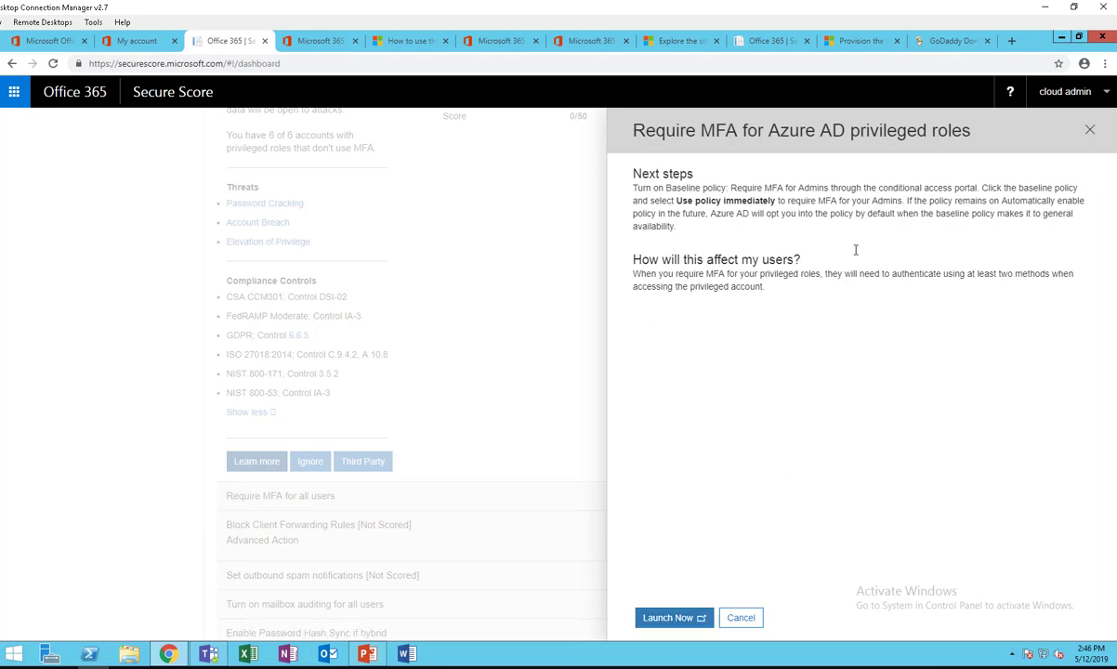
{"action": "left_click", "coordinate": [1088, 131]}
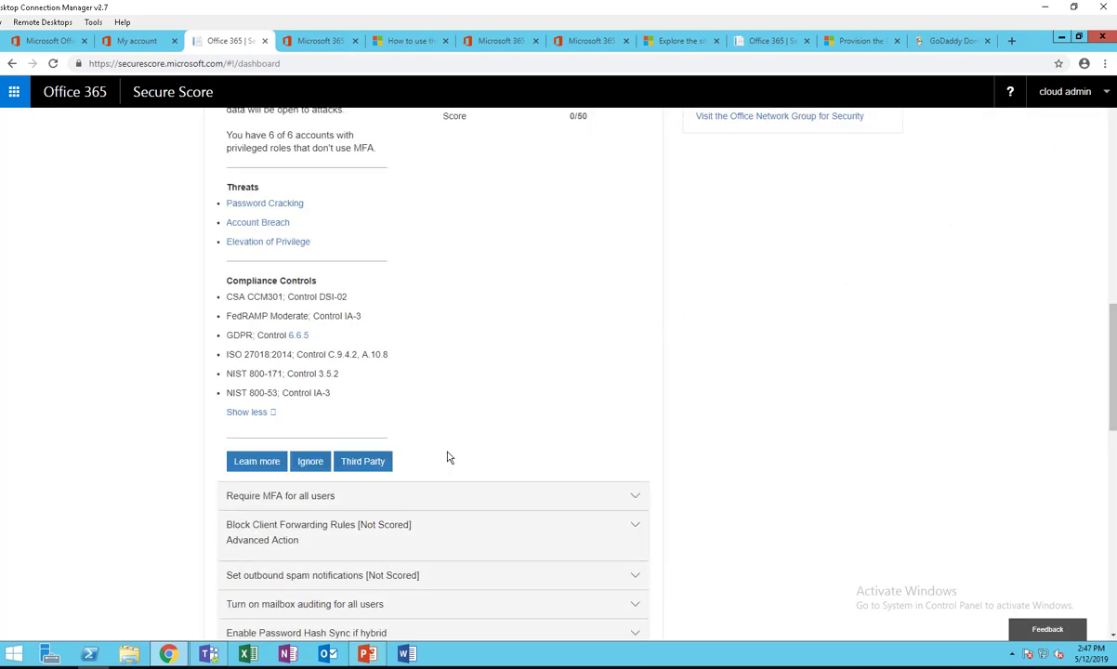
{"action": "left_click", "coordinate": [365, 462]}
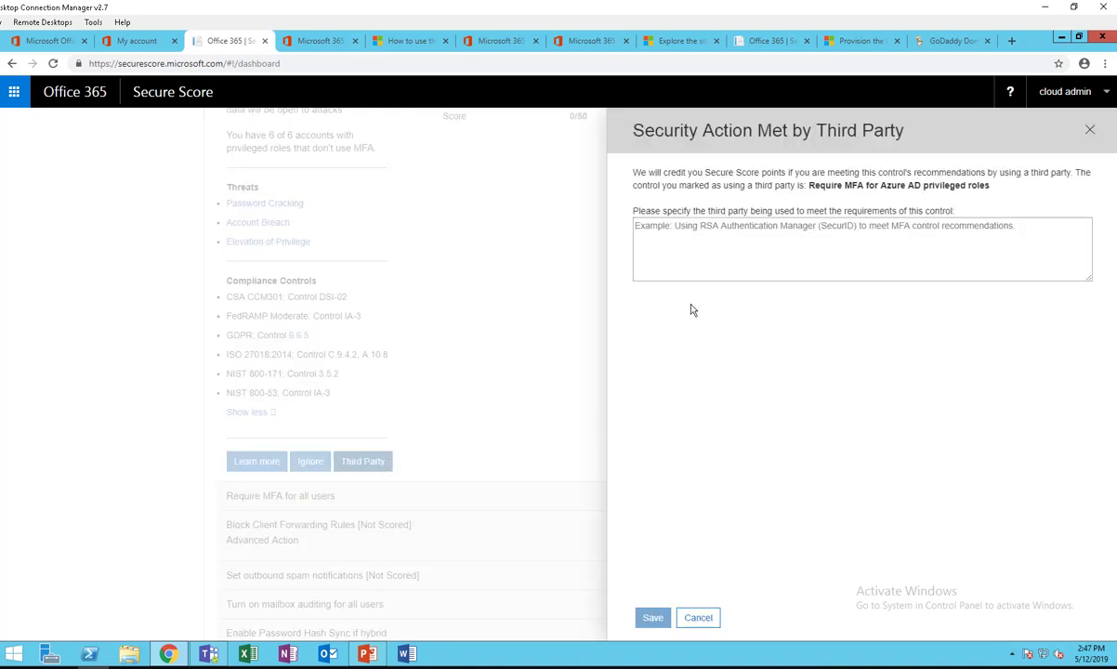
{"action": "left_click", "coordinate": [691, 244]}
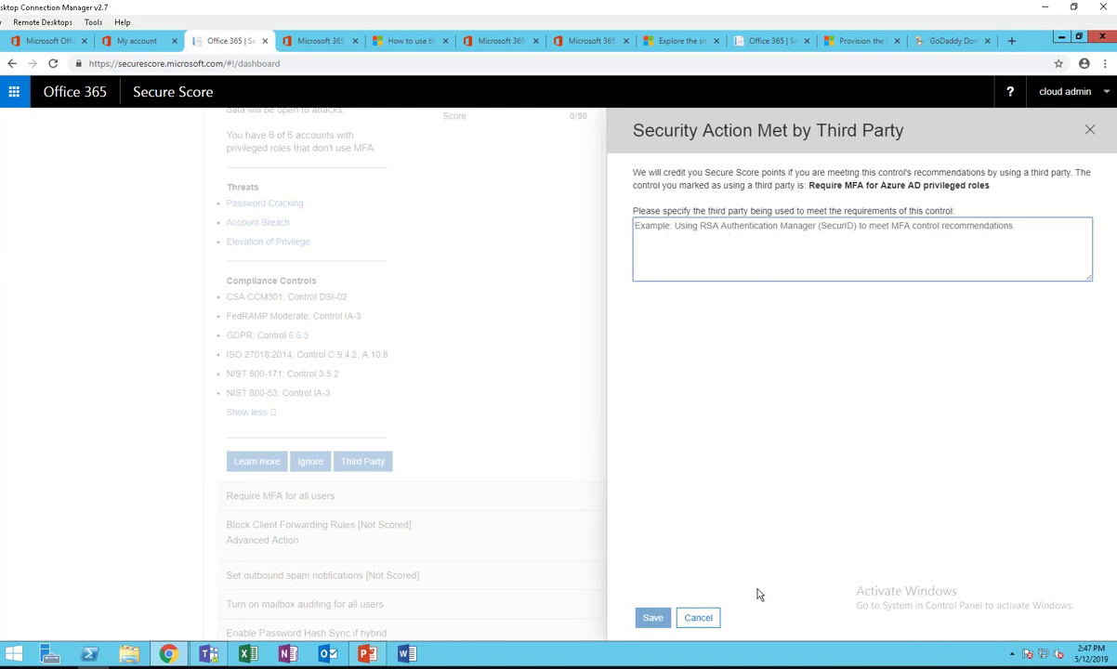
{"action": "left_click", "coordinate": [698, 618]}
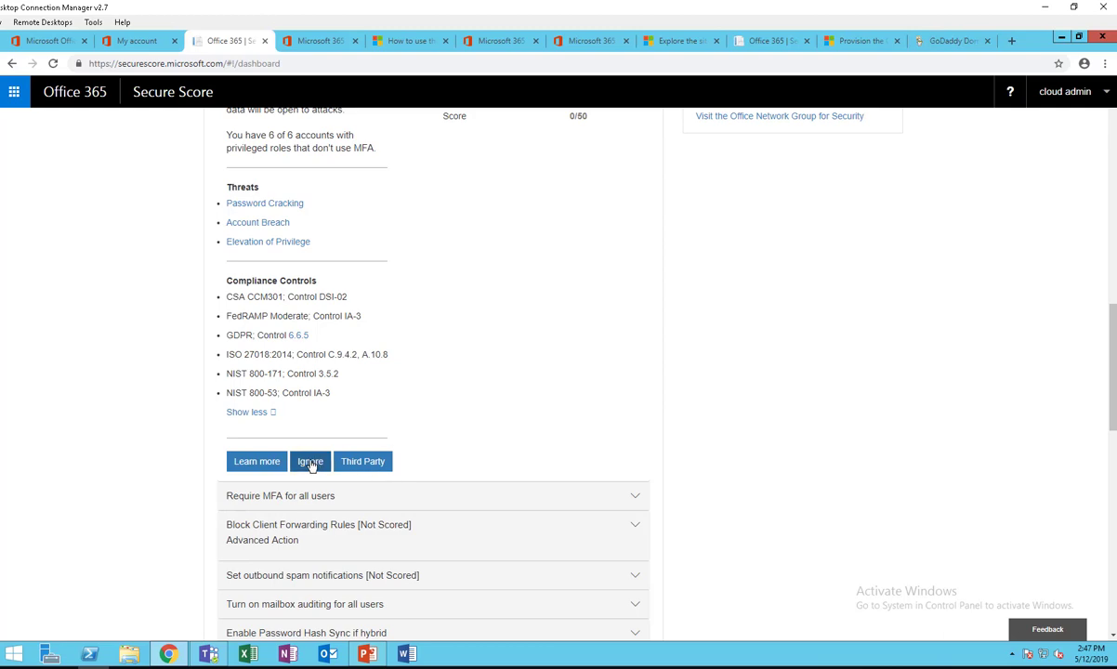
Step: Ignore the privileged-roles MFA action with reason 'test', dropping the maximum to 657
{"action": "left_click_drag", "start_coordinate": [1109, 414], "coordinate": [1103, 287]}
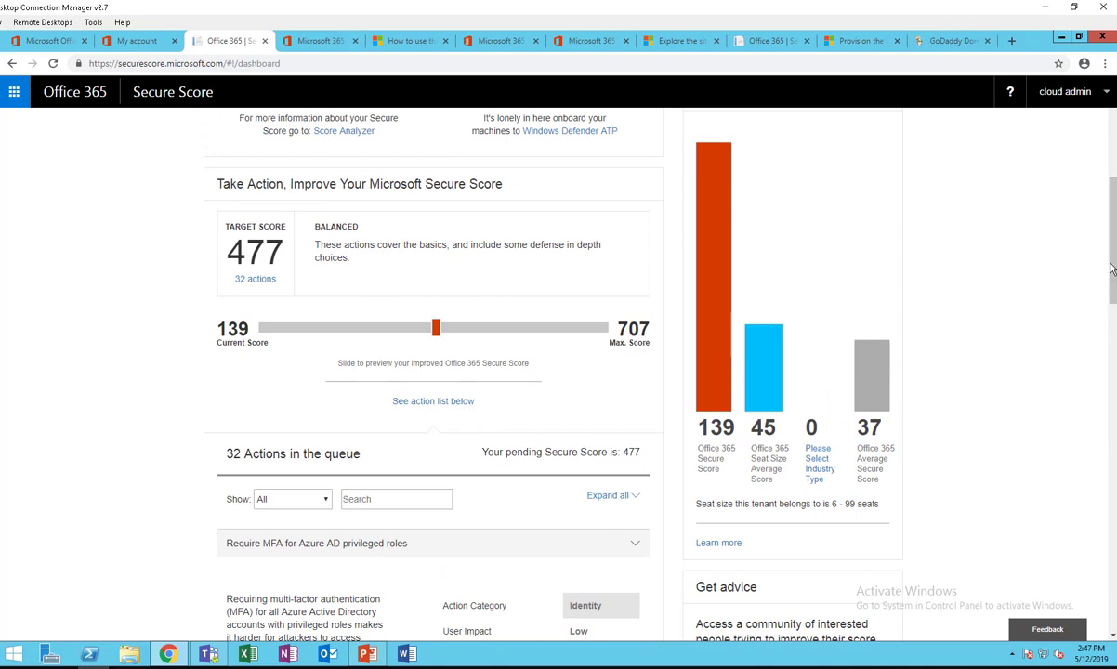
{"action": "scroll", "coordinate": [1111, 269], "scroll_direction": "down", "scroll_amount": 4}
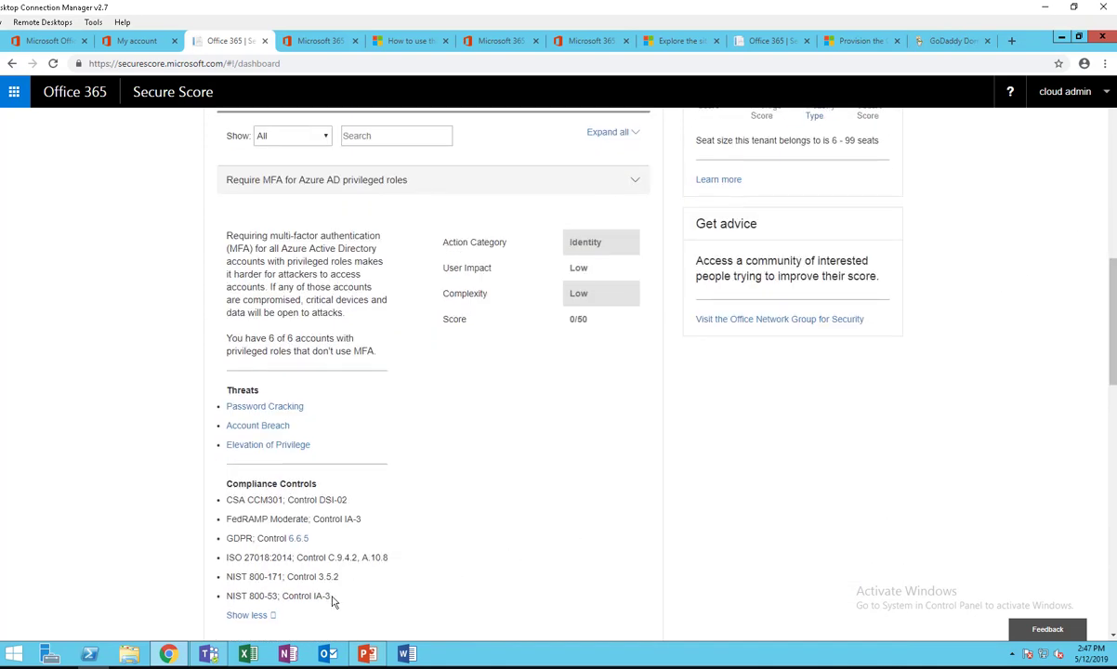
{"action": "scroll", "coordinate": [991, 427], "scroll_direction": "down", "scroll_amount": 3}
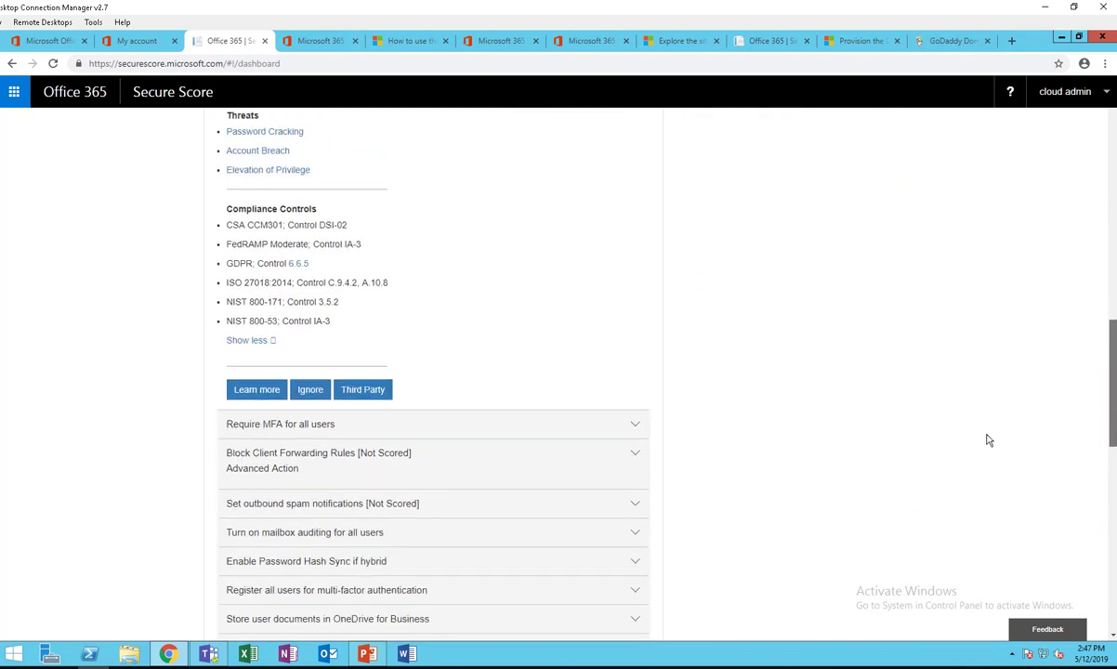
{"action": "left_click", "coordinate": [310, 386]}
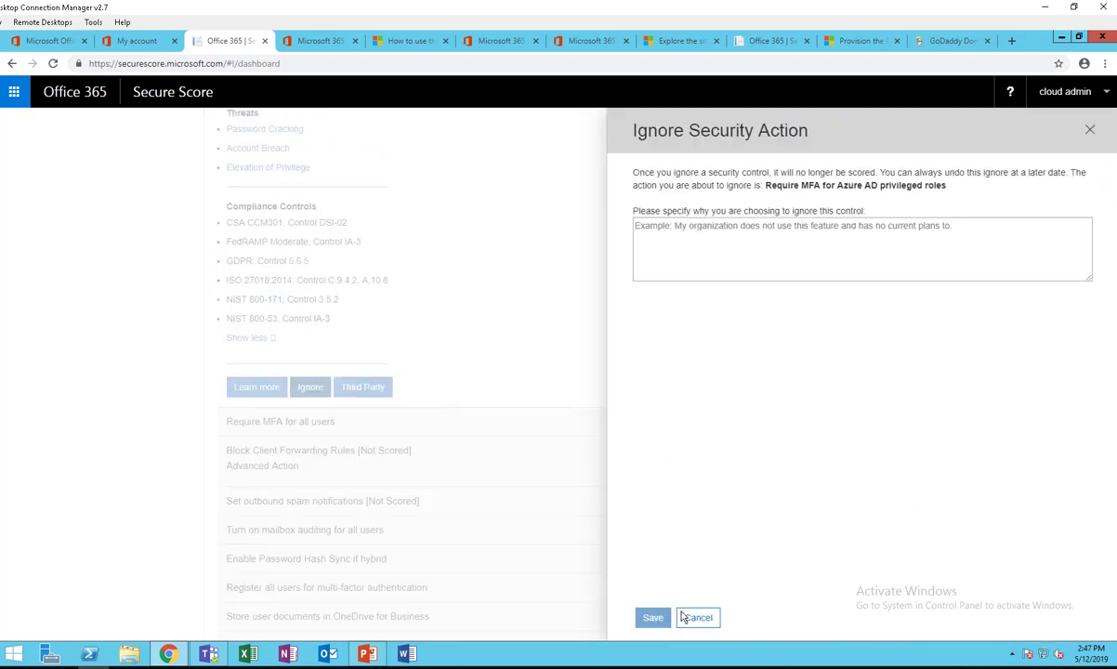
{"action": "left_click", "coordinate": [788, 245]}
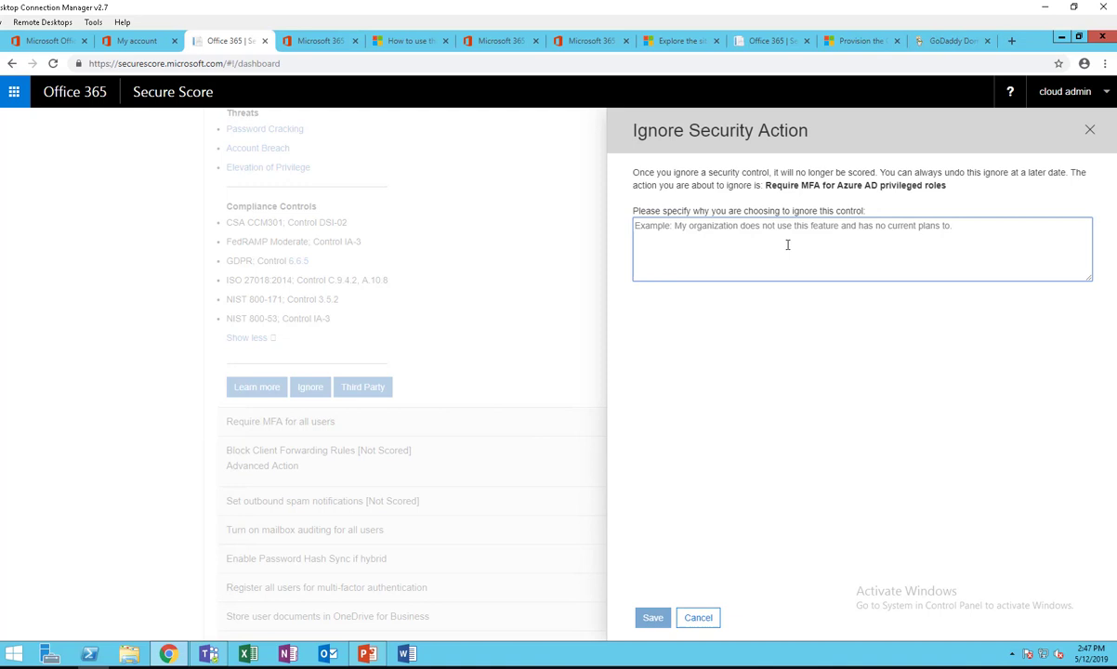
{"action": "type", "text": "test"}
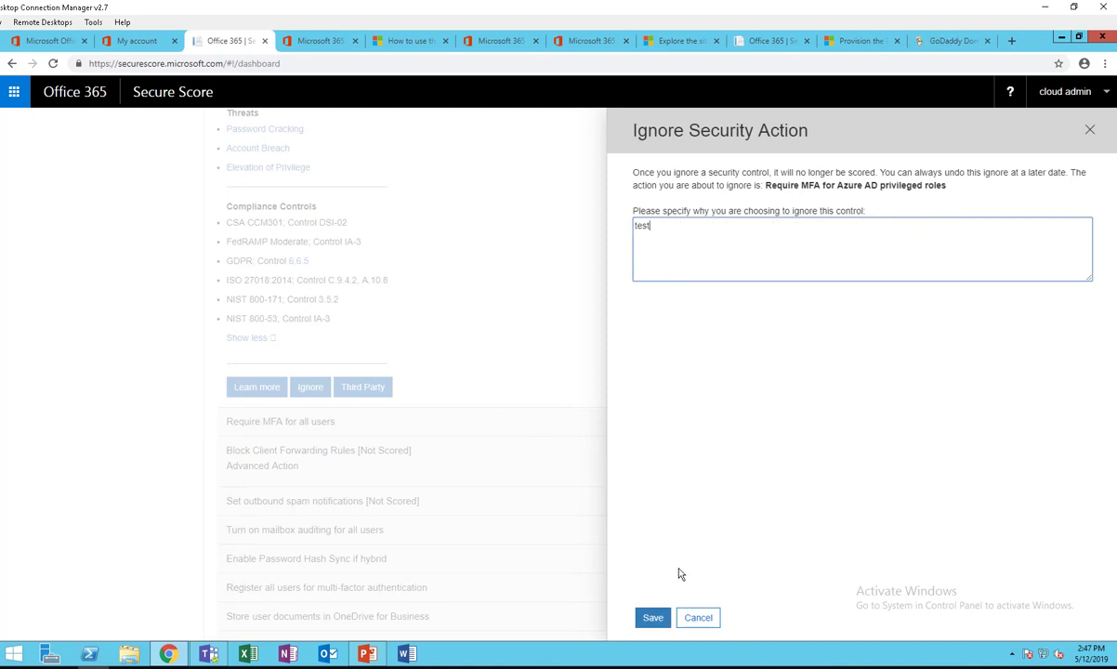
{"action": "left_click", "coordinate": [653, 618]}
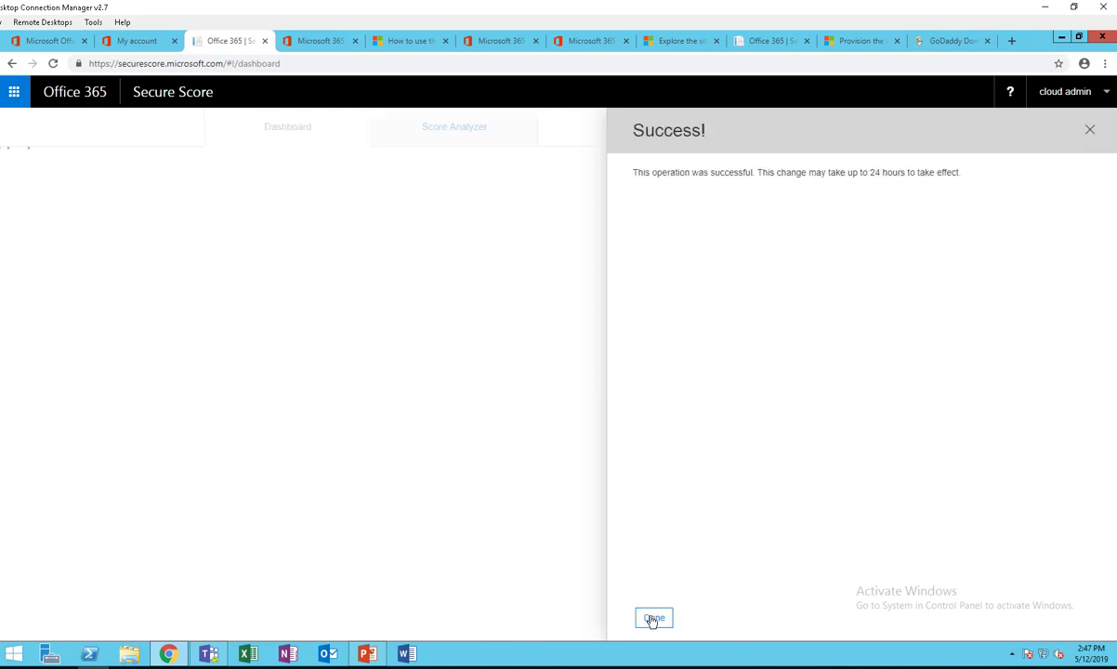
{"action": "left_click", "coordinate": [656, 617]}
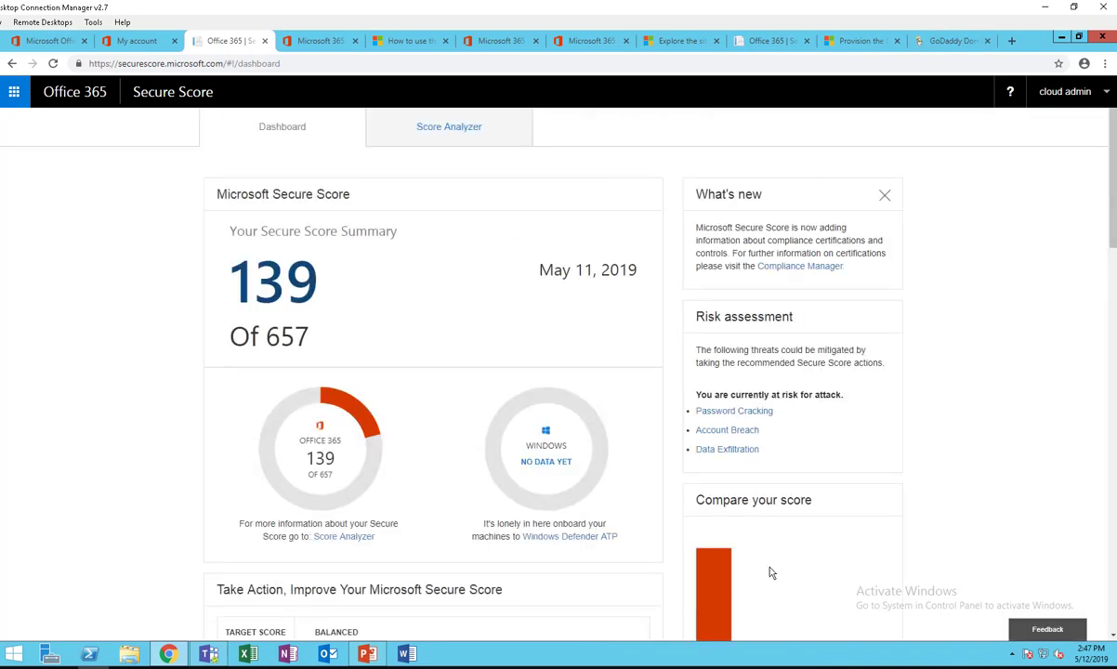
{"action": "left_click_drag", "start_coordinate": [1113, 237], "coordinate": [1092, 310]}
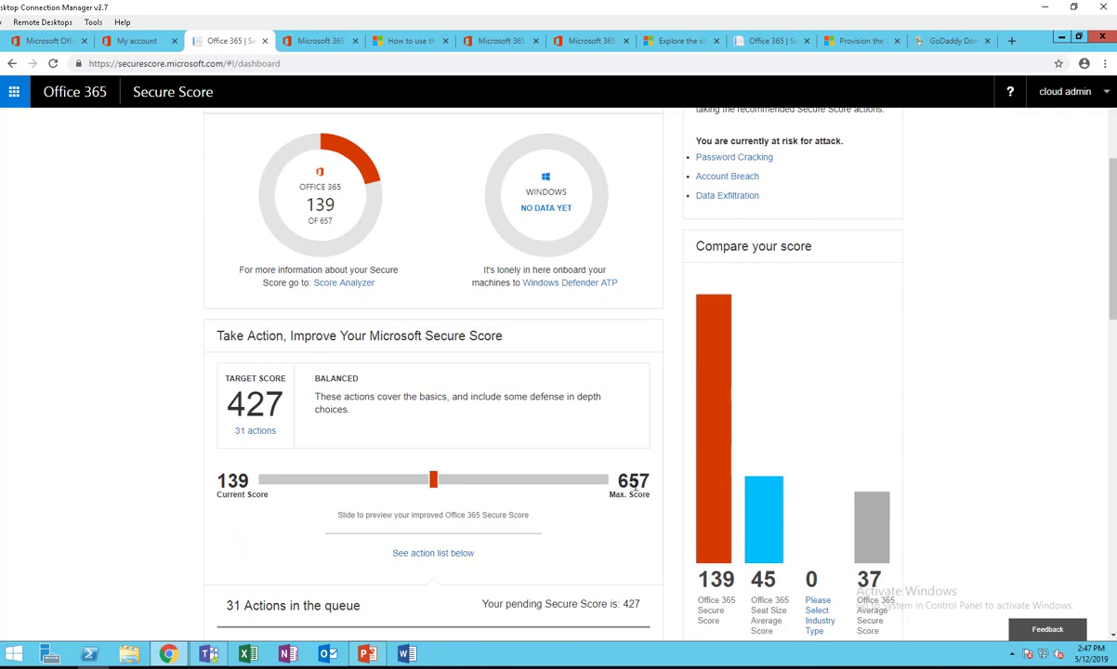
{"action": "scroll", "coordinate": [1097, 358], "scroll_direction": "down", "scroll_amount": 4}
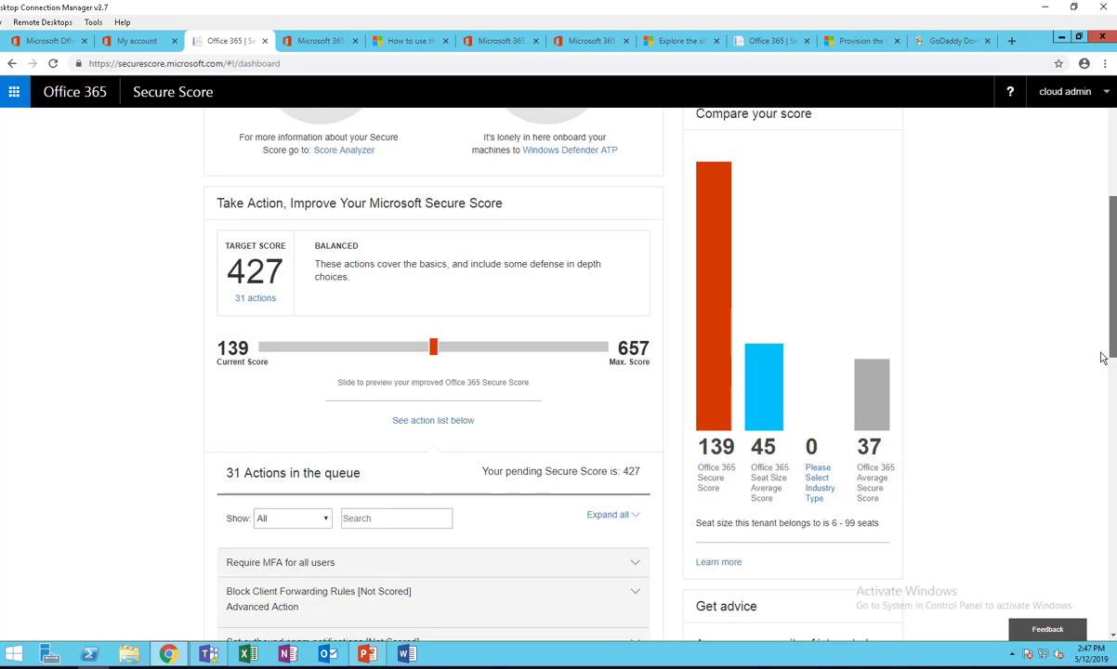
{"action": "scroll", "coordinate": [1096, 372], "scroll_direction": "up", "scroll_amount": 1}
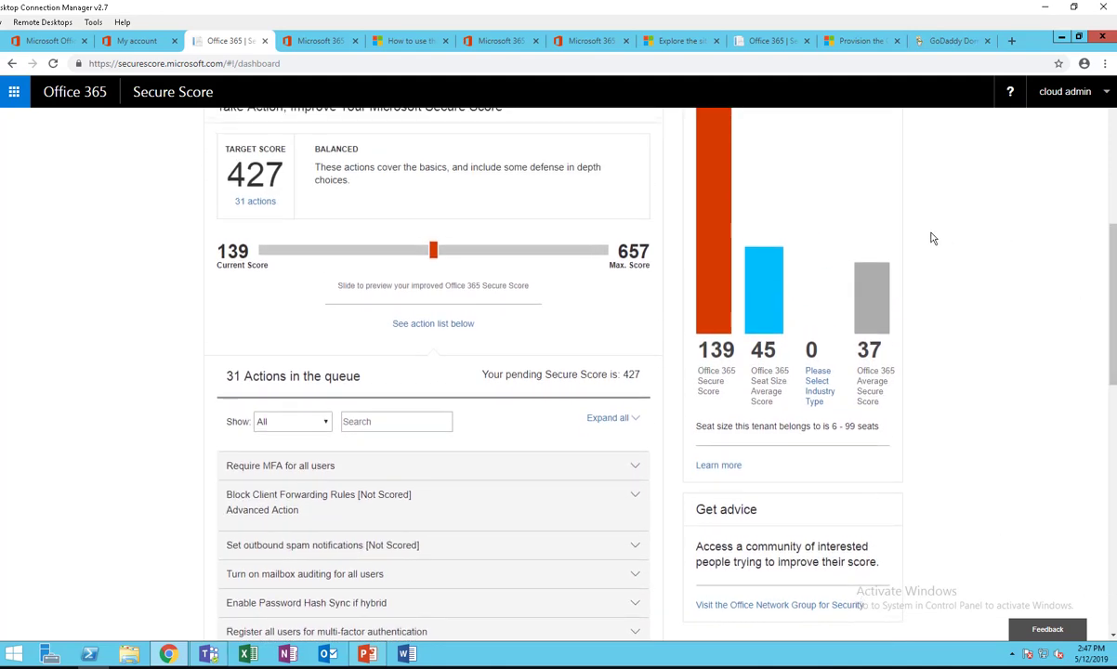
{"action": "scroll", "coordinate": [167, 438], "scroll_direction": "down", "scroll_amount": 1}
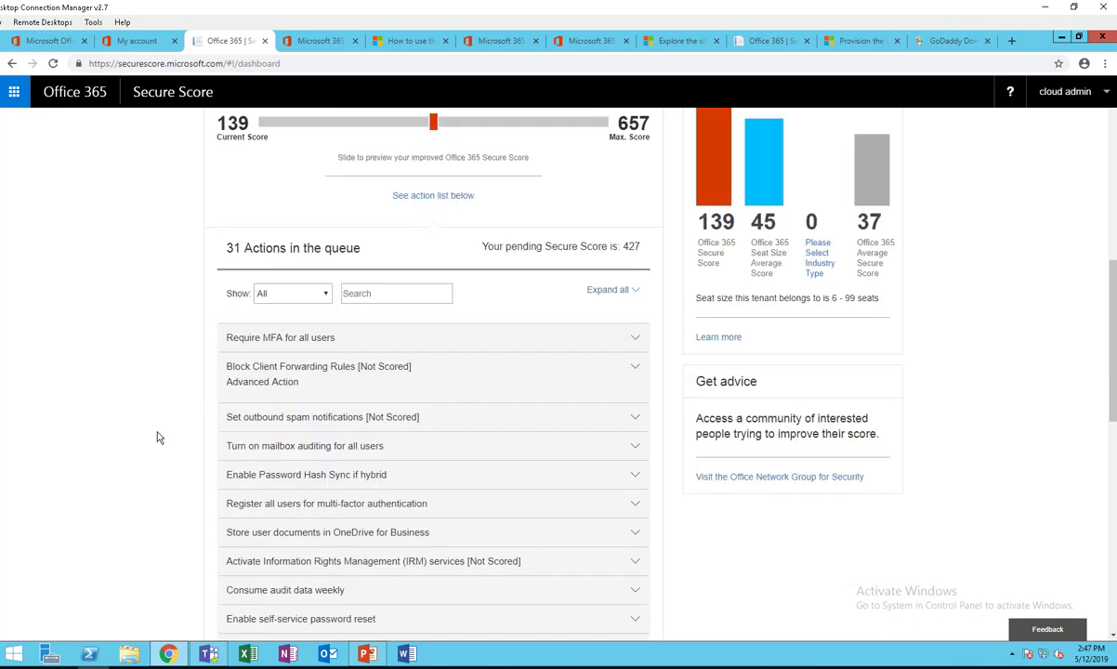
{"action": "scroll", "coordinate": [195, 400], "scroll_direction": "up", "scroll_amount": 1}
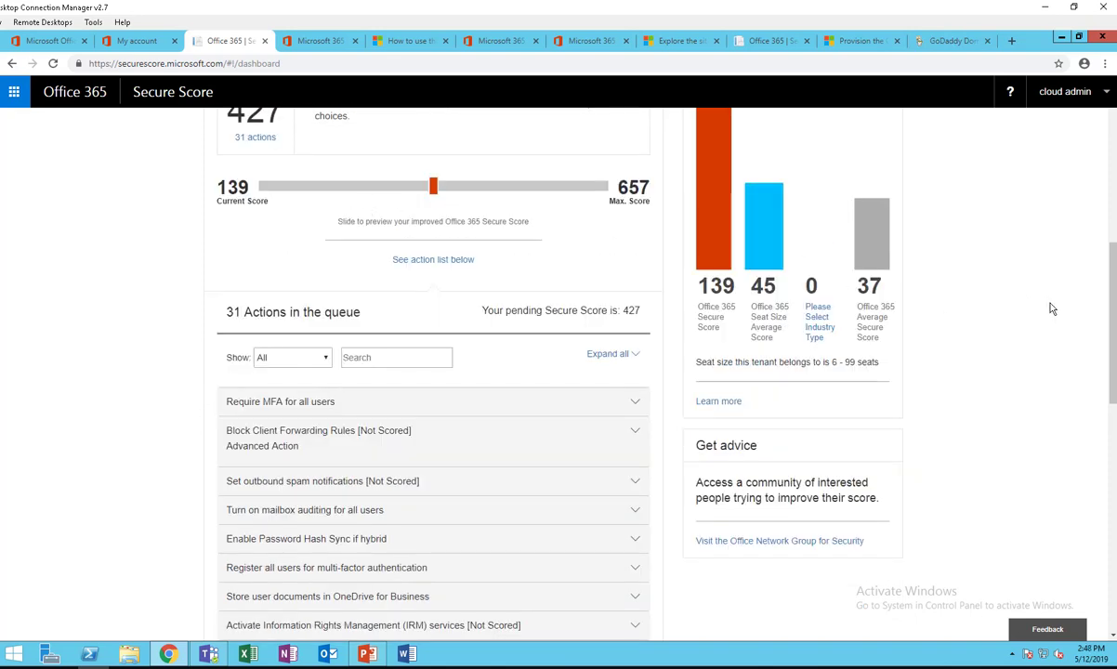
{"action": "scroll", "coordinate": [1050, 320], "scroll_direction": "up", "scroll_amount": 2}
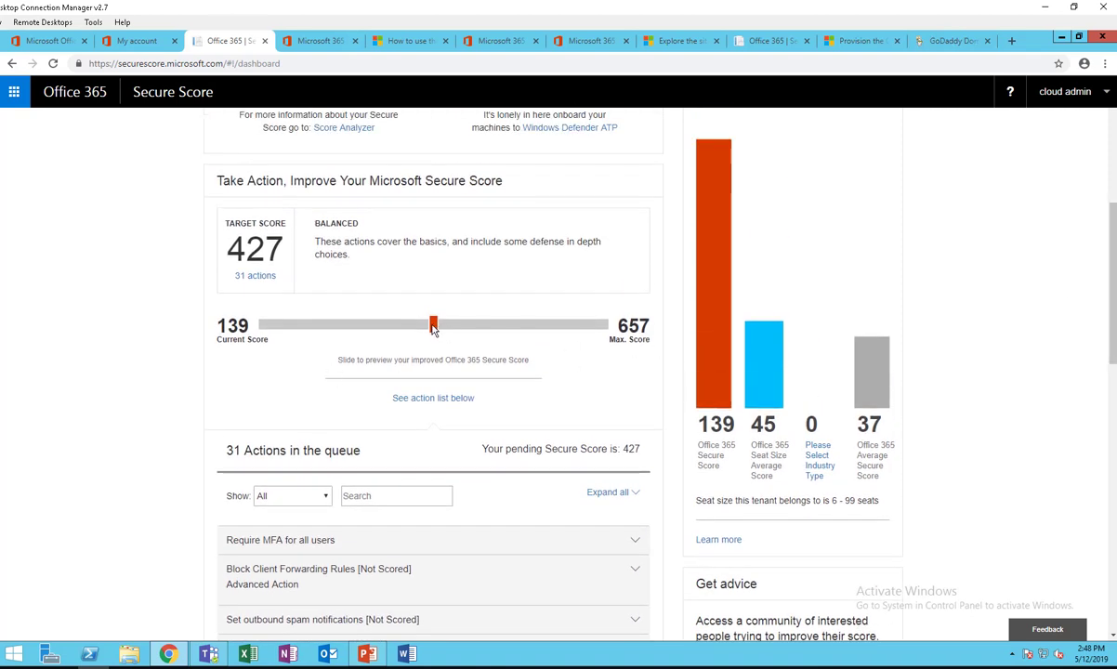
Step: Raise the target score to the aggressive 657 and jump to the 62 queued actions
{"action": "left_click_drag", "start_coordinate": [437, 330], "coordinate": [629, 350]}
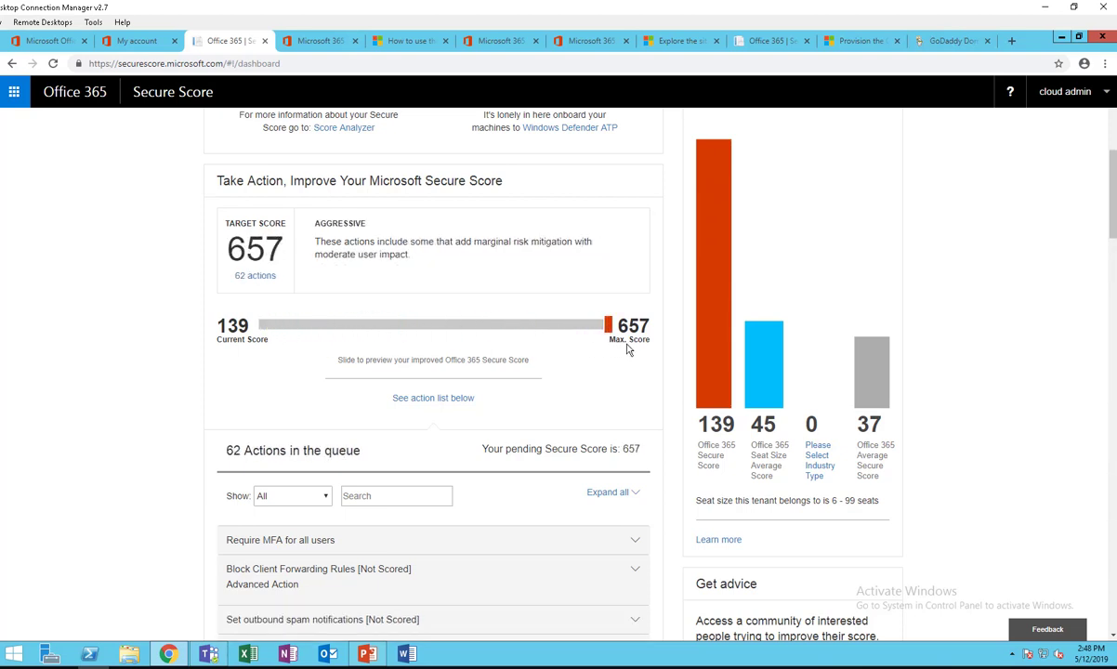
{"action": "left_click", "coordinate": [260, 278]}
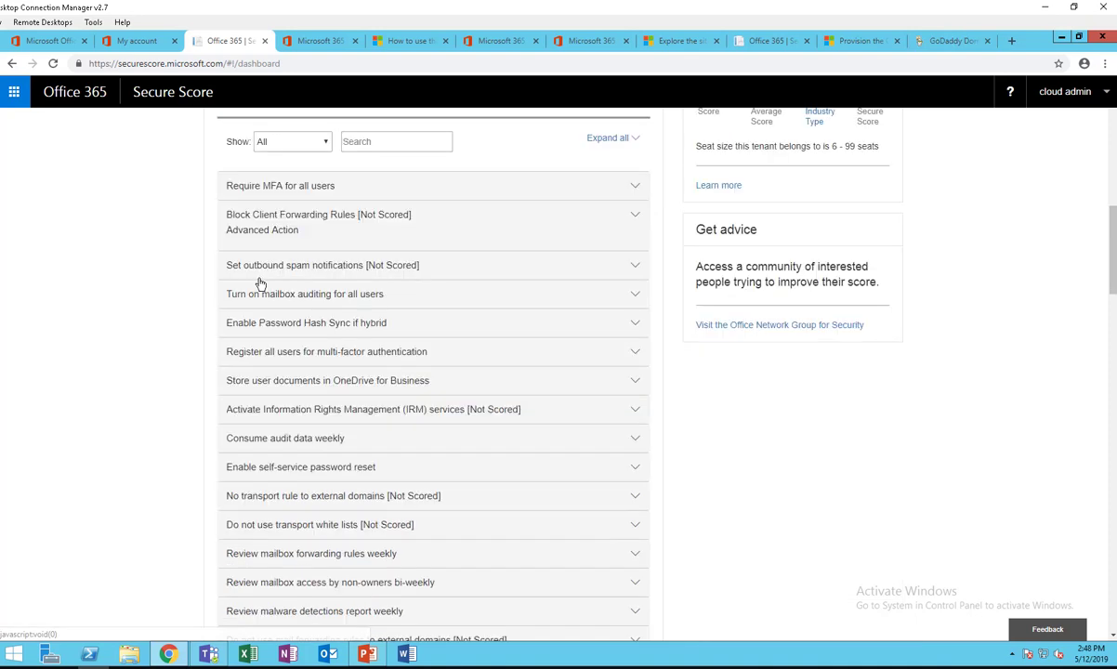
{"action": "scroll", "coordinate": [490, 293], "scroll_direction": "down", "scroll_amount": 18}
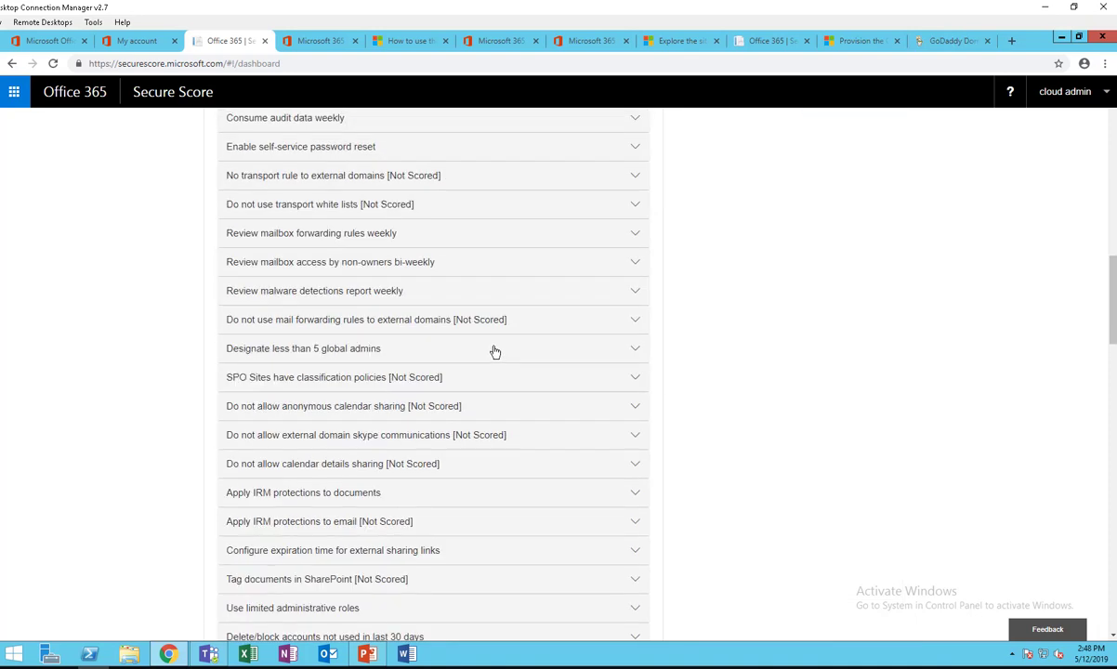
{"action": "scroll", "coordinate": [500, 400], "scroll_direction": "down", "scroll_amount": 5}
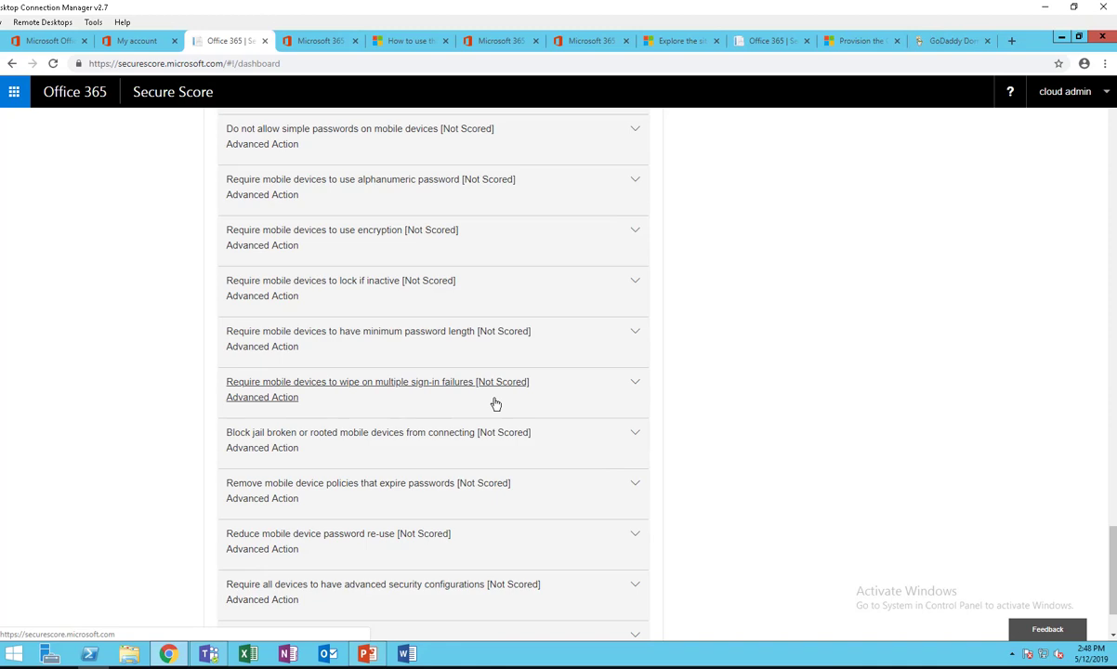
{"action": "scroll", "coordinate": [494, 395], "scroll_direction": "up", "scroll_amount": 10}
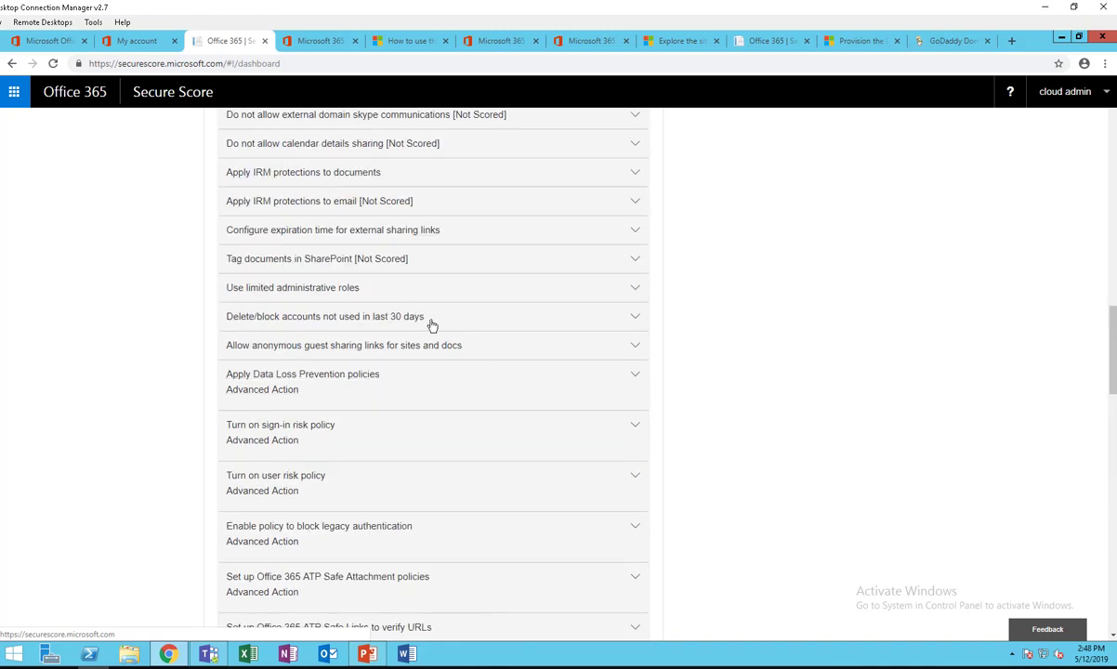
Step: Expand 'Use limited administrative roles' to read its description, threats and compliance controls
{"action": "left_click", "coordinate": [283, 295]}
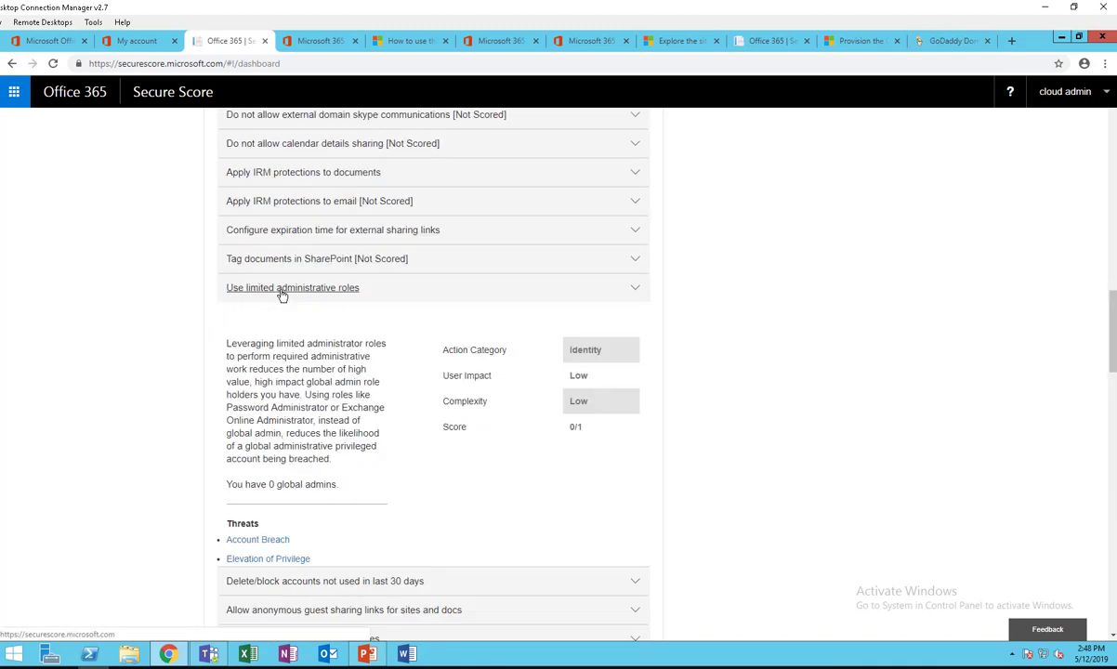
{"action": "scroll", "coordinate": [298, 520], "scroll_direction": "down", "scroll_amount": 2}
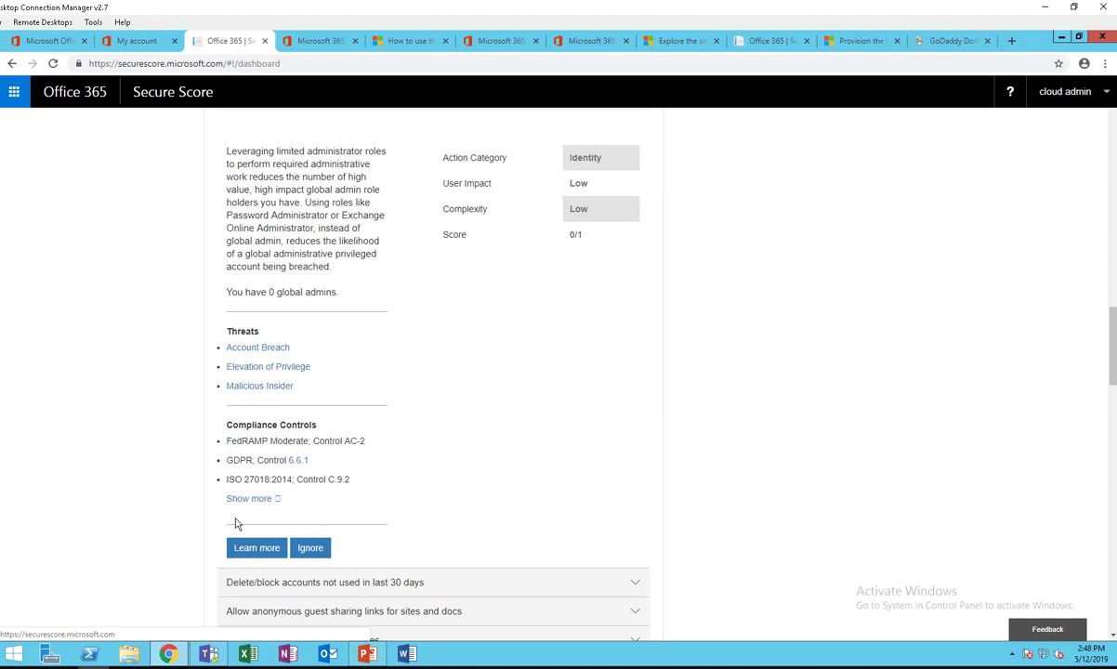
{"action": "scroll", "coordinate": [517, 514], "scroll_direction": "up", "scroll_amount": 3}
{"action": "scroll", "coordinate": [517, 514], "scroll_direction": "up", "scroll_amount": 15}
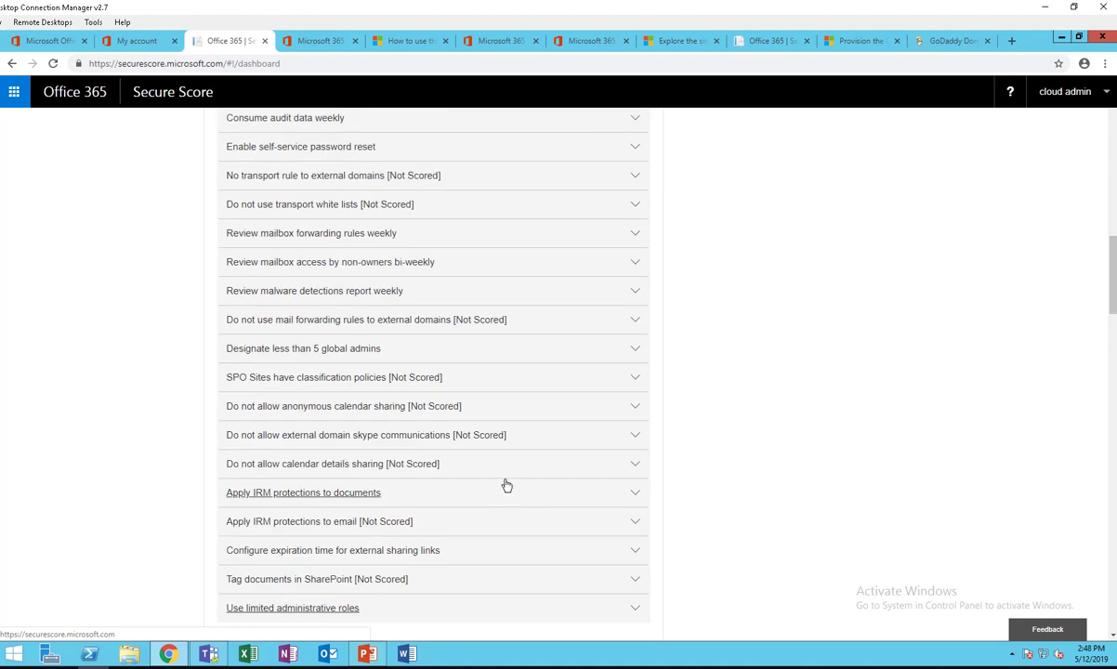
{"action": "scroll", "coordinate": [527, 379], "scroll_direction": "down", "scroll_amount": 3}
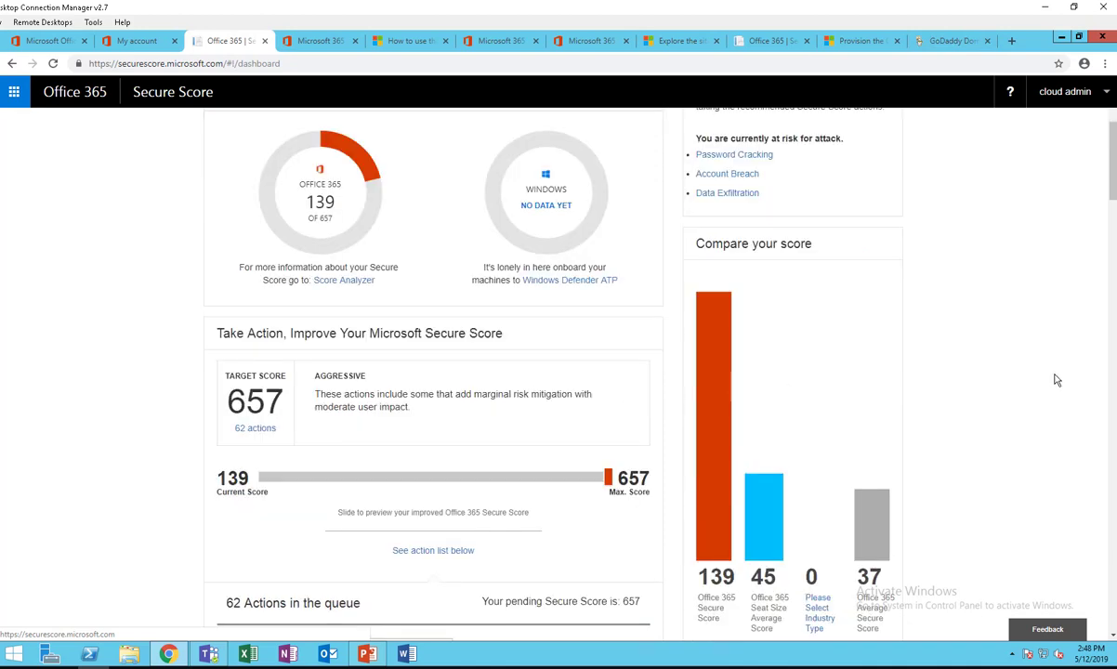
{"action": "scroll", "coordinate": [1112, 226], "scroll_direction": "down", "scroll_amount": 2}
{"action": "scroll", "coordinate": [1112, 226], "scroll_direction": "down", "scroll_amount": 2}
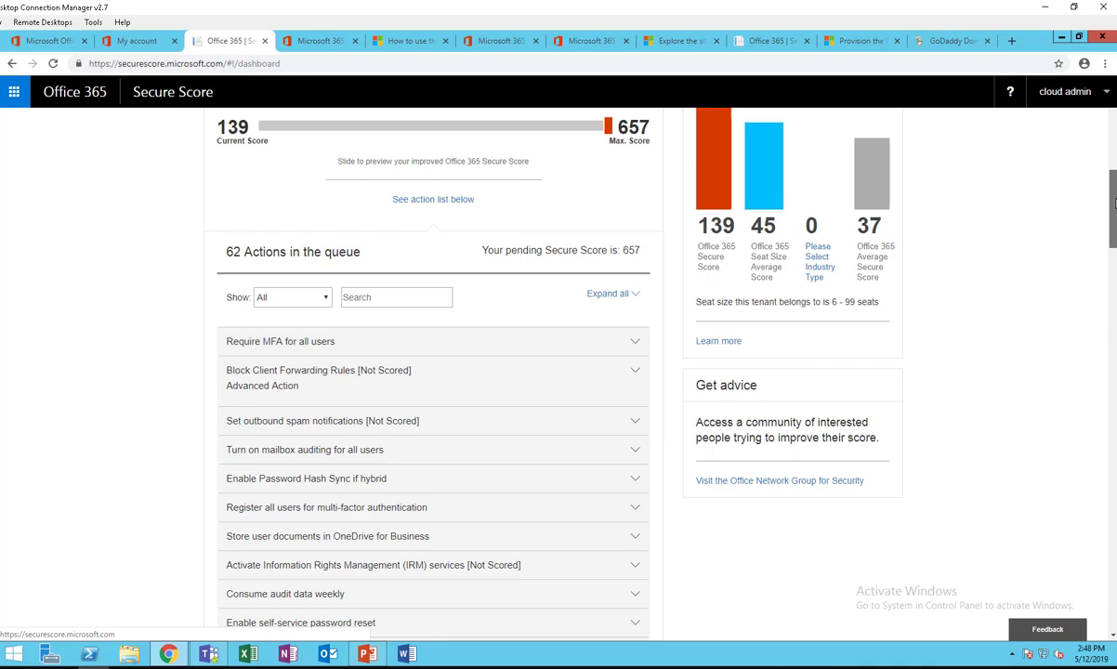
{"action": "scroll", "coordinate": [785, 415], "scroll_direction": "up", "scroll_amount": 3}
{"action": "left_click_drag", "start_coordinate": [723, 487], "coordinate": [711, 444]}
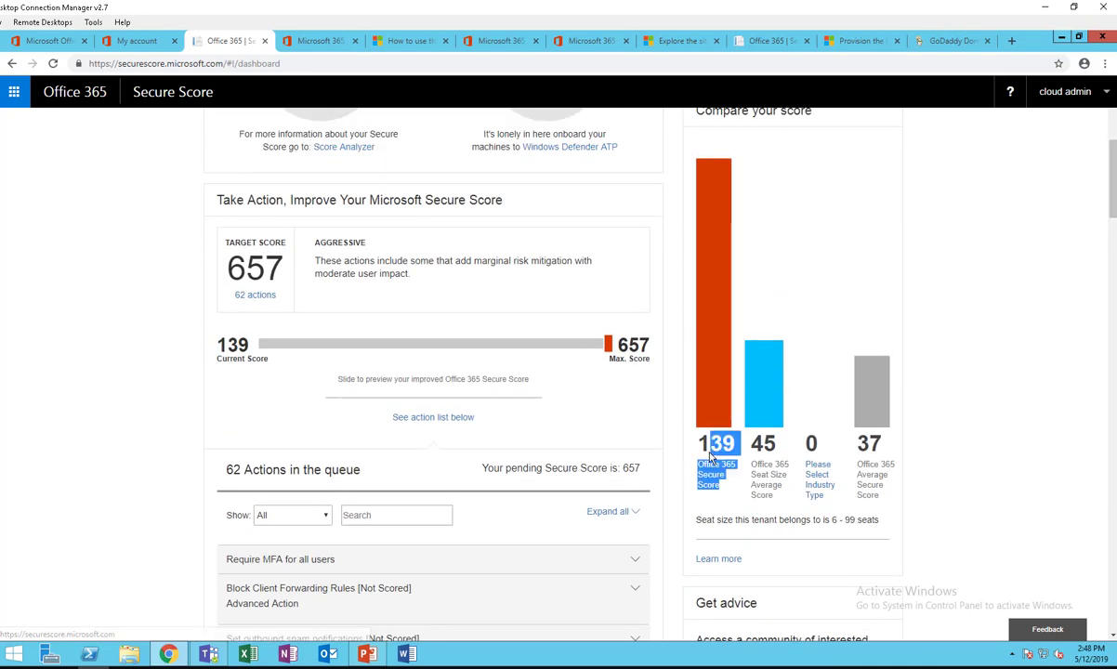
{"action": "left_click", "coordinate": [773, 485]}
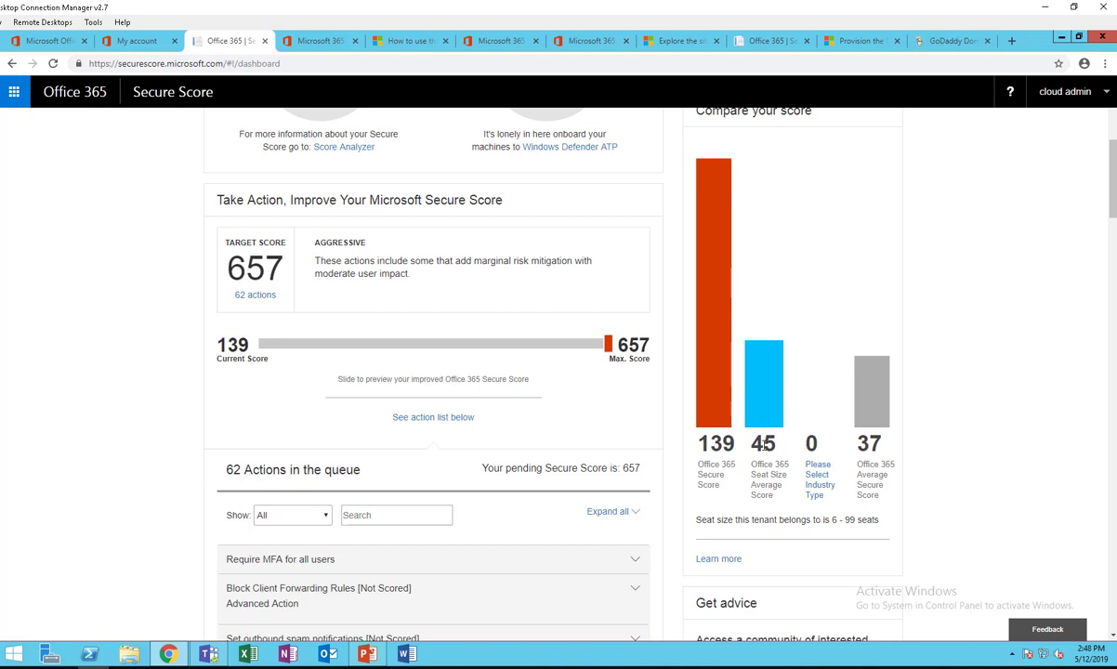
{"action": "double_click", "coordinate": [763, 443]}
{"action": "left_click", "coordinate": [768, 476]}
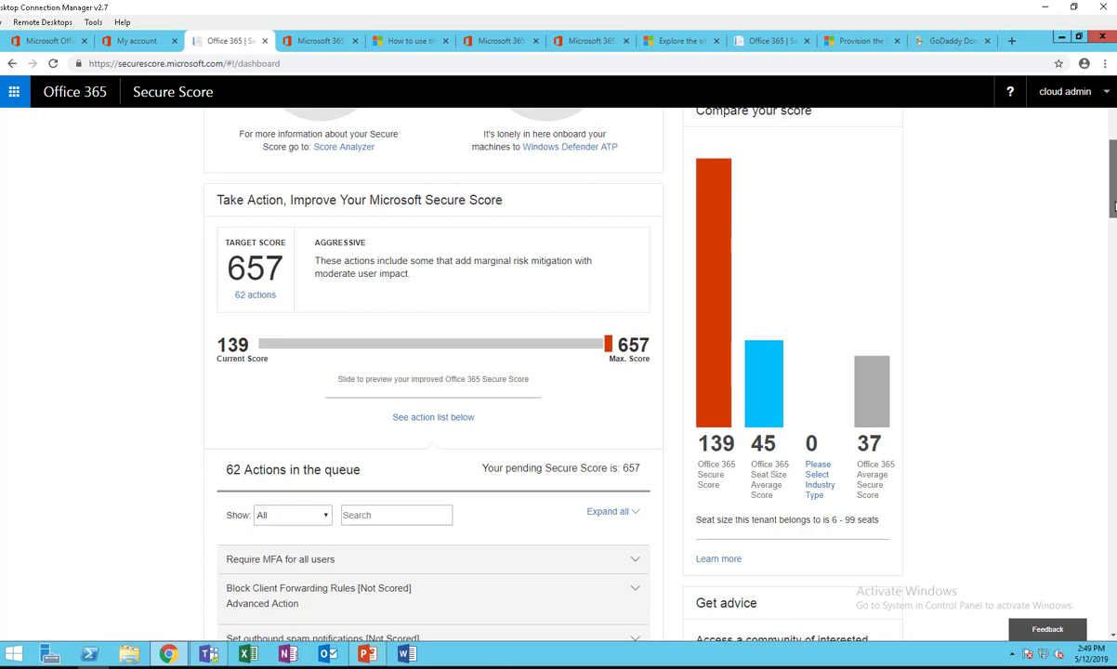
{"action": "scroll", "coordinate": [1114, 216], "scroll_direction": "down", "scroll_amount": 1}
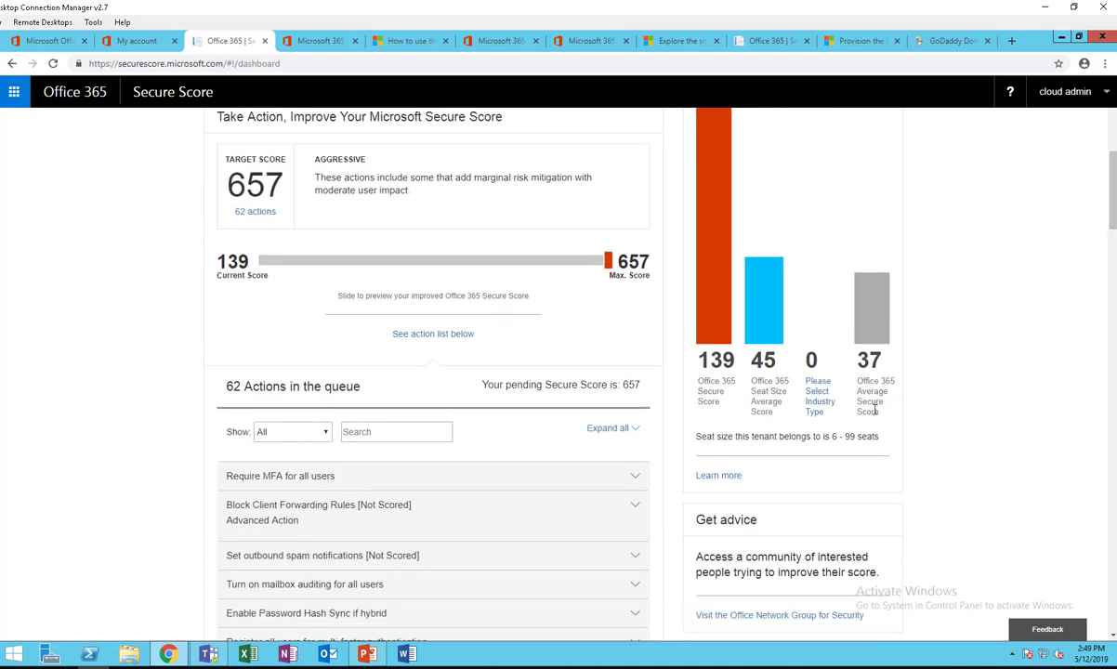
{"action": "double_click", "coordinate": [863, 363]}
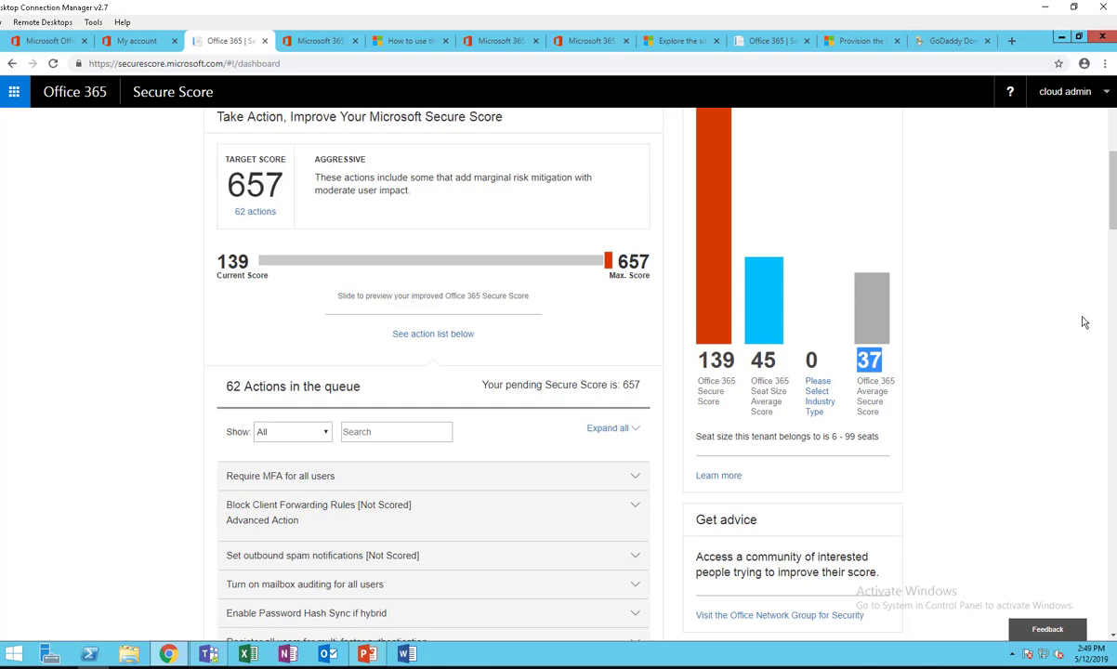
{"action": "left_click_drag", "start_coordinate": [1112, 221], "coordinate": [1082, 152]}
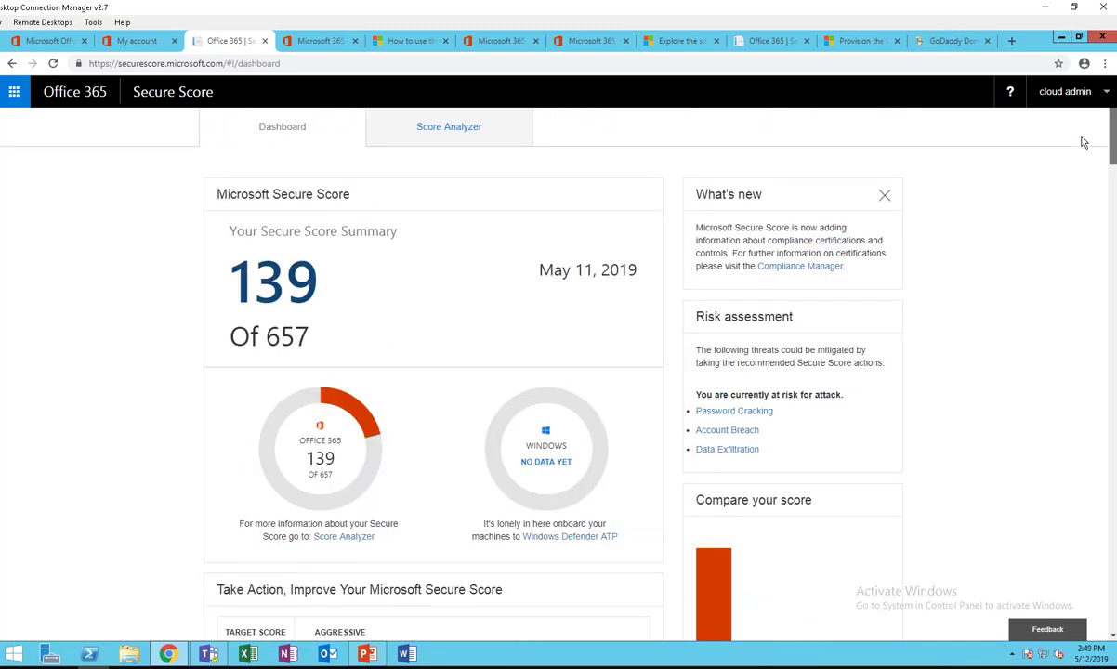
{"action": "scroll", "coordinate": [1078, 186], "scroll_direction": "down", "scroll_amount": 10}
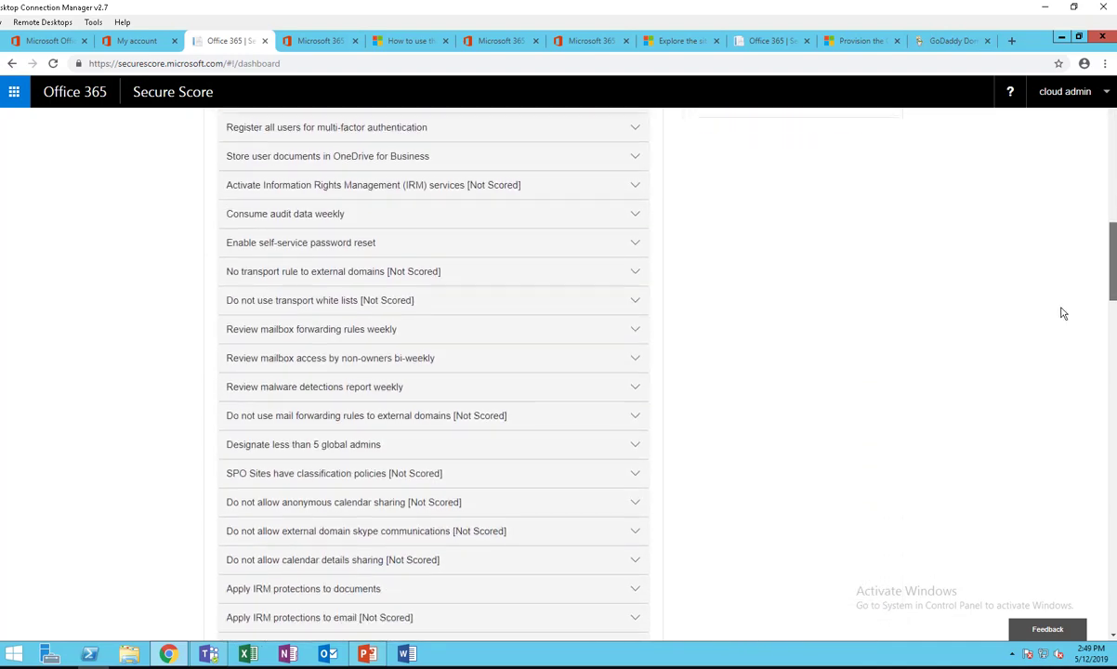
{"action": "scroll", "coordinate": [1063, 314], "scroll_direction": "down", "scroll_amount": 15}
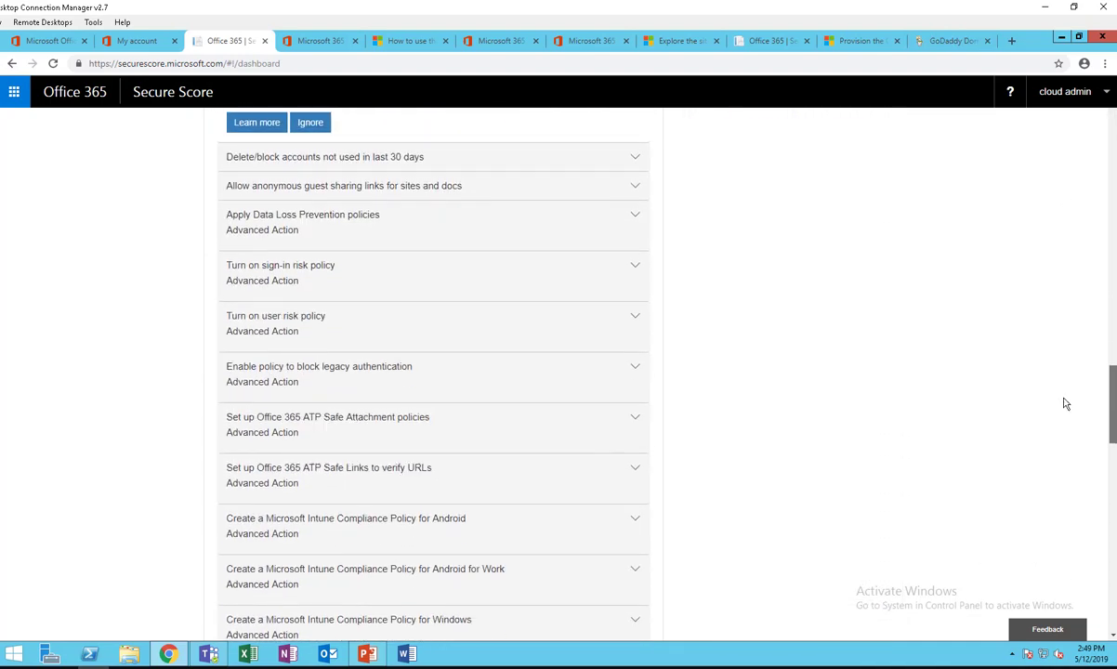
{"action": "left_click_drag", "start_coordinate": [1066, 404], "coordinate": [1075, 146]}
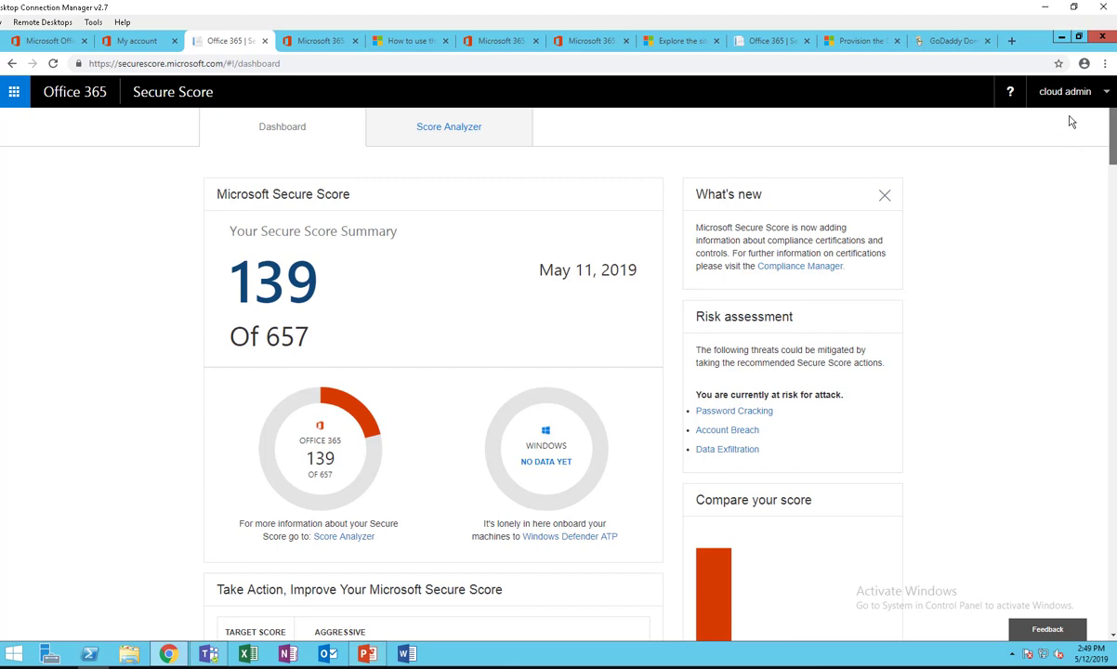
Step: In Score Analyzer, check the 05/01 and 05/02 points (140 of 657) and reach completed actions
{"action": "left_click", "coordinate": [462, 138]}
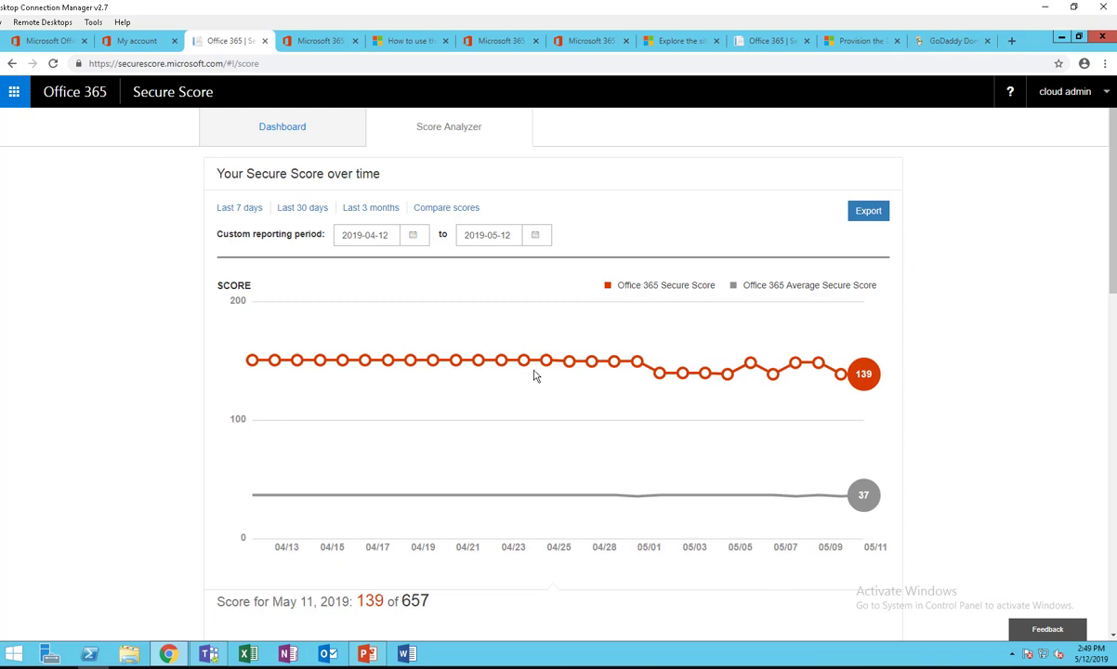
{"action": "left_click", "coordinate": [637, 362]}
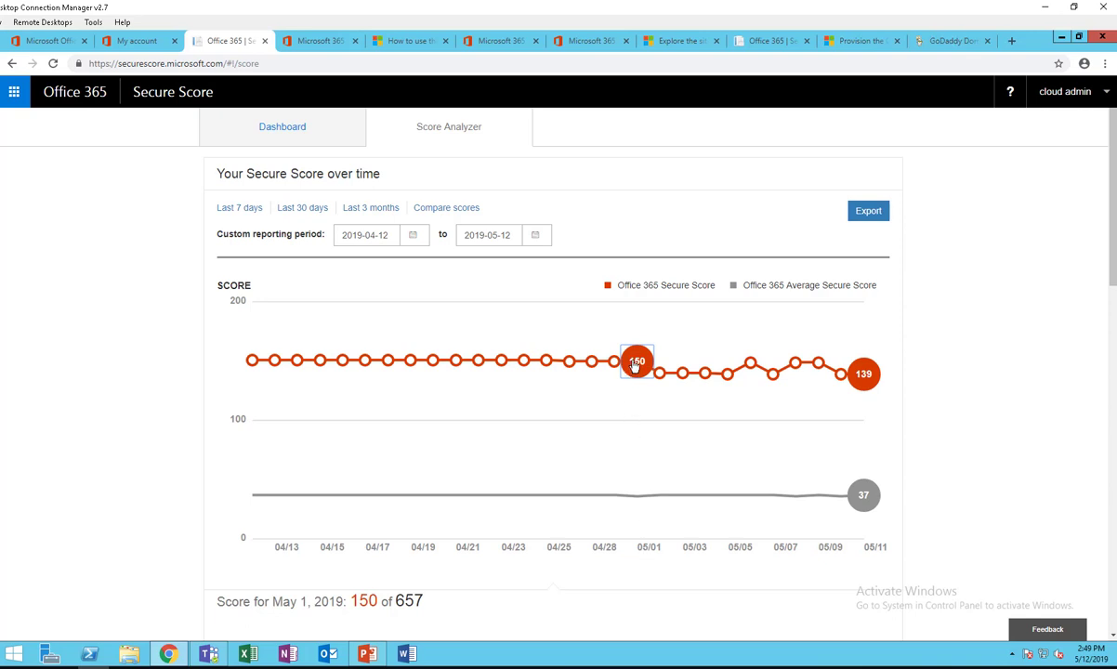
{"action": "left_click", "coordinate": [661, 374]}
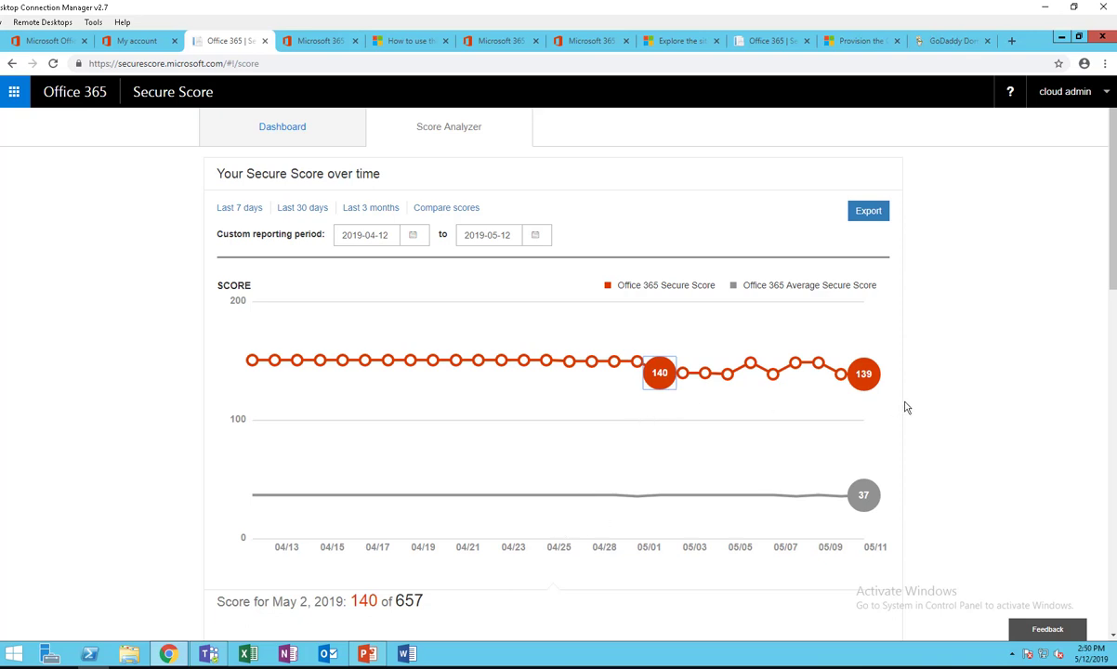
{"action": "scroll", "coordinate": [1112, 314], "scroll_direction": "down", "scroll_amount": 2}
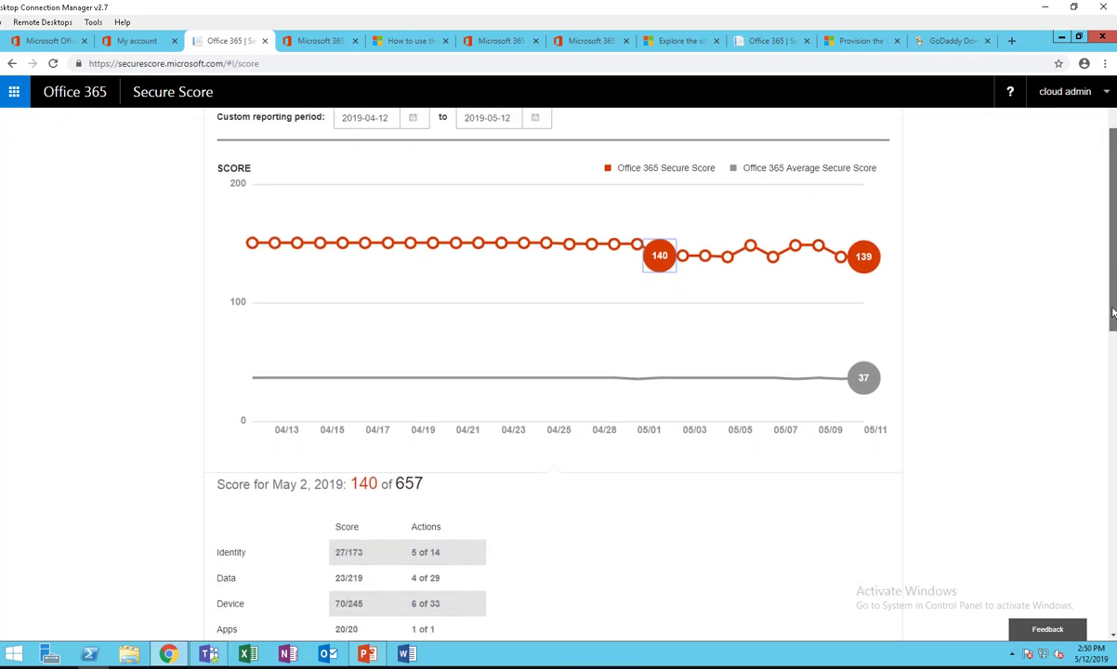
{"action": "scroll", "coordinate": [1112, 313], "scroll_direction": "down", "scroll_amount": 2}
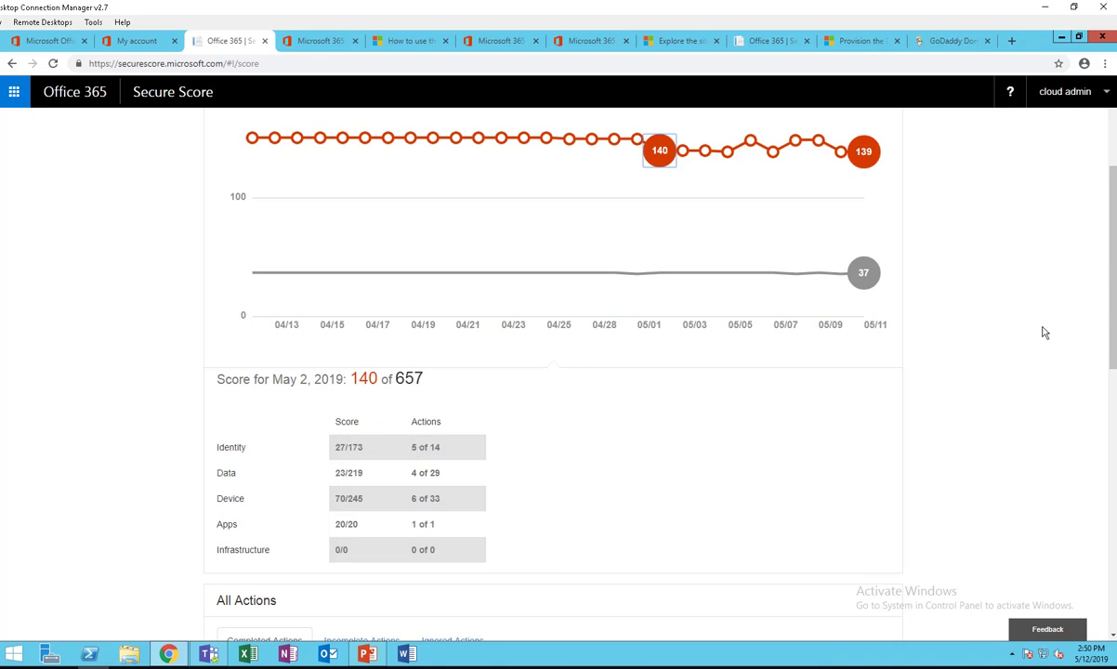
{"action": "left_click_drag", "start_coordinate": [1108, 289], "coordinate": [1106, 425]}
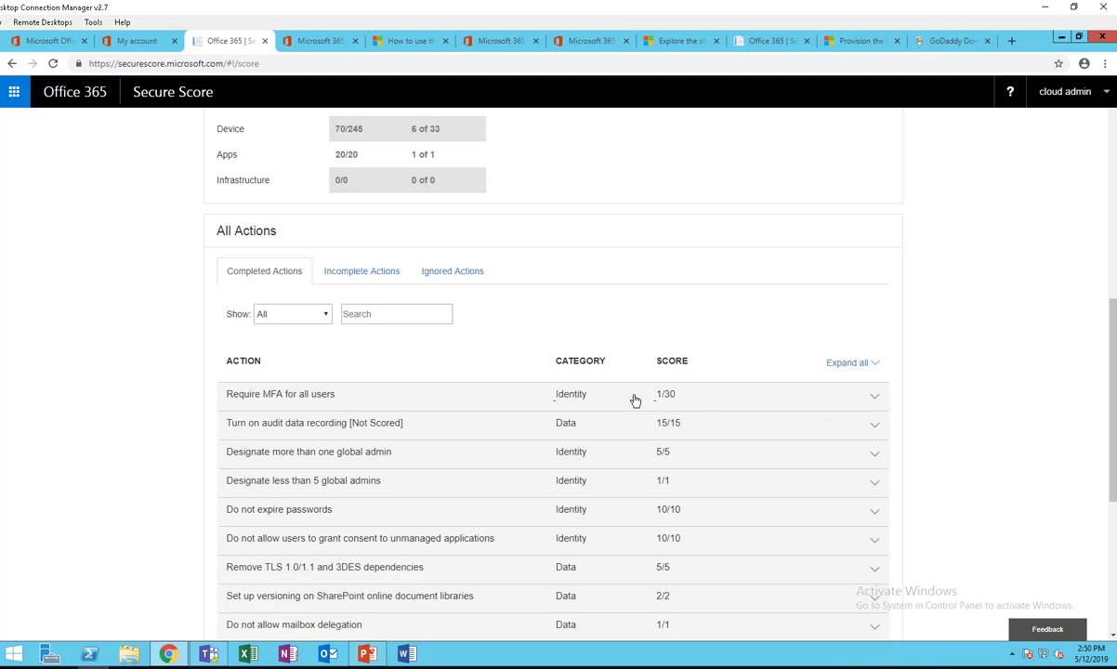
Step: Expand 'Require MFA for all users' and note the 34 accounts not using MFA
{"action": "left_click", "coordinate": [874, 400]}
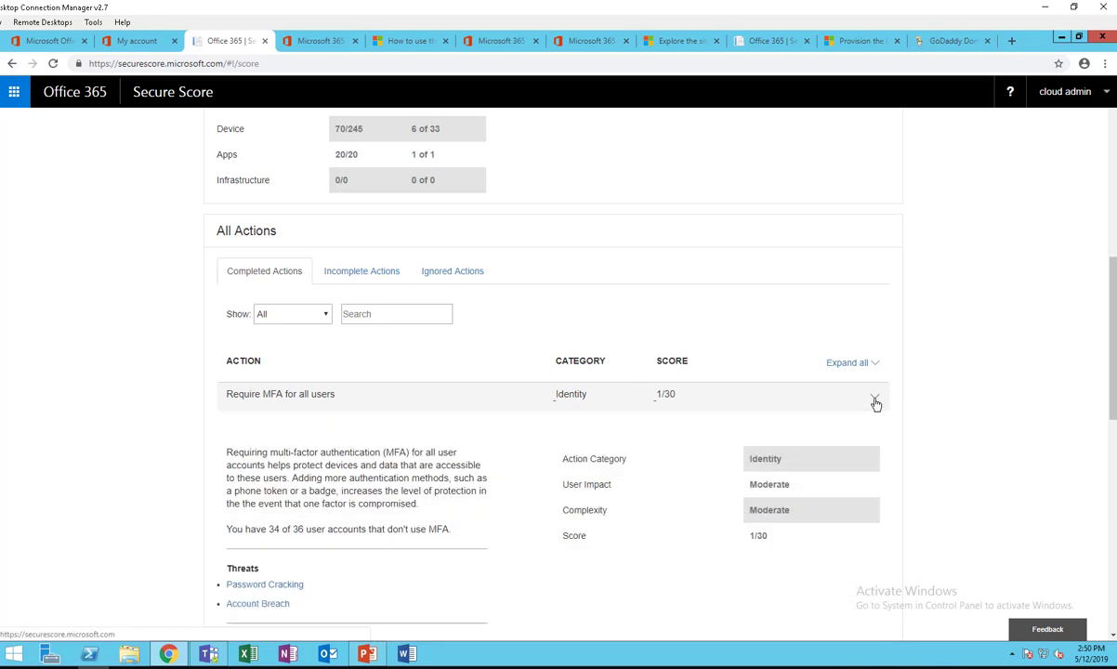
{"action": "left_click", "coordinate": [875, 400]}
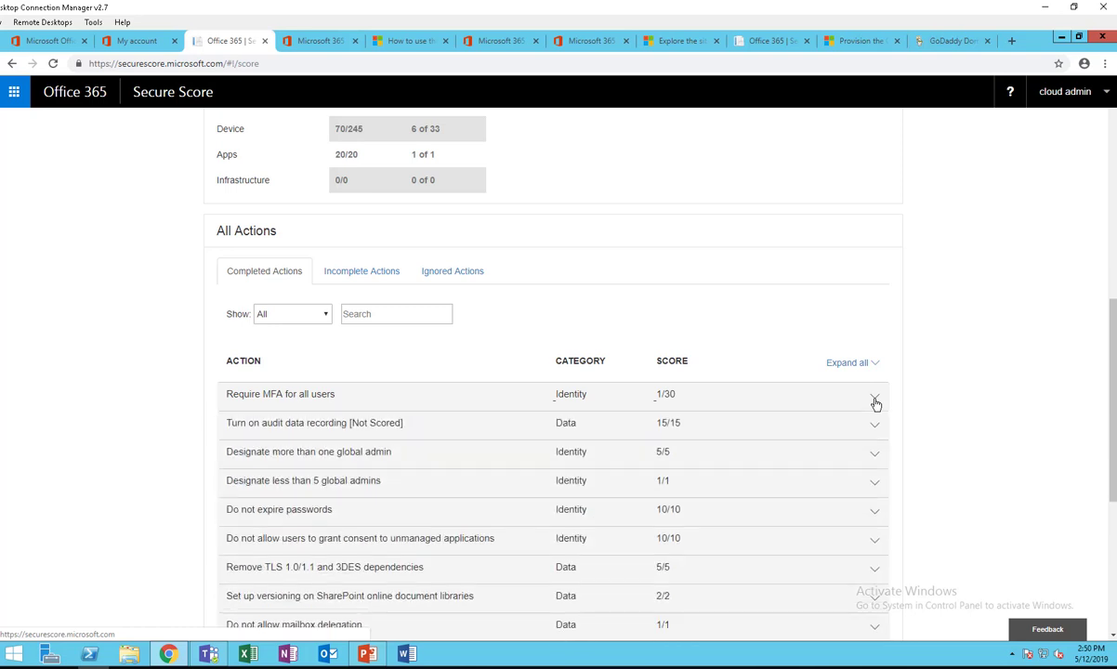
{"action": "left_click", "coordinate": [875, 401]}
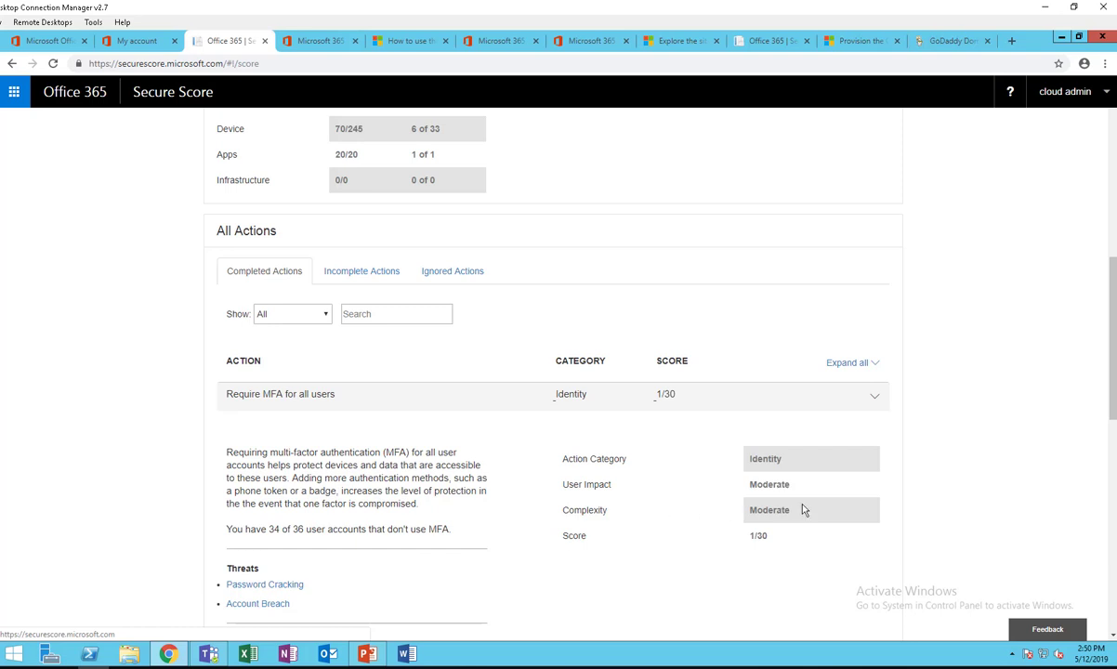
{"action": "left_click_drag", "start_coordinate": [1110, 379], "coordinate": [1110, 425]}
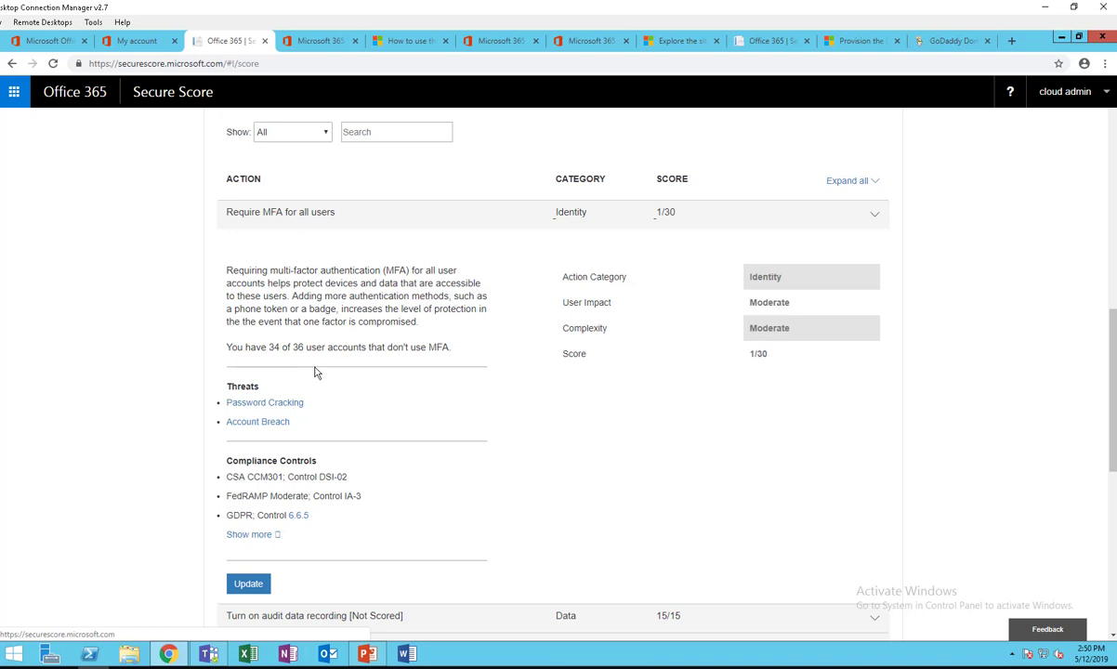
{"action": "double_click", "coordinate": [271, 347]}
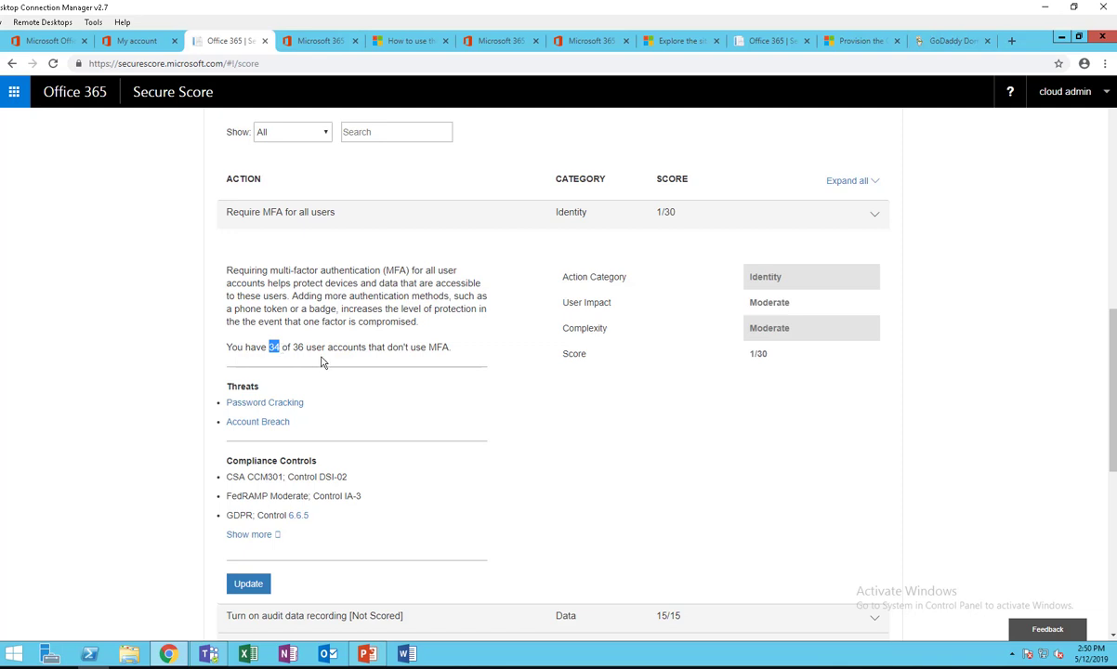
{"action": "left_click_drag", "start_coordinate": [1106, 344], "coordinate": [1104, 409]}
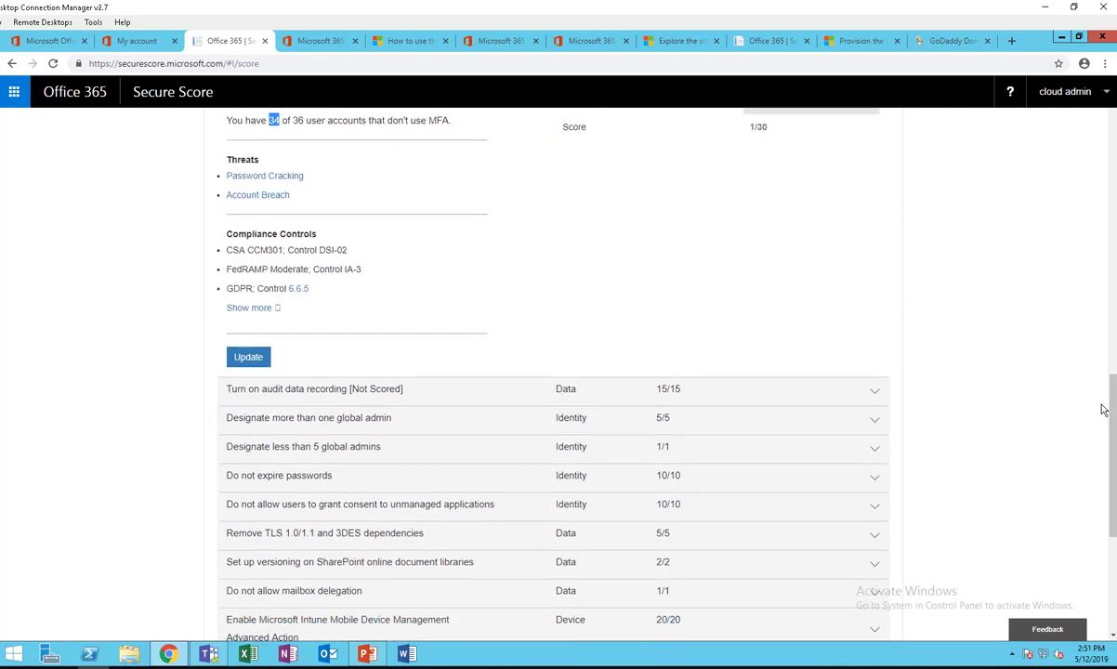
Step: Expand 'Turn on audit data recording' (15/15, low impact) and read its details
{"action": "left_click", "coordinate": [376, 398]}
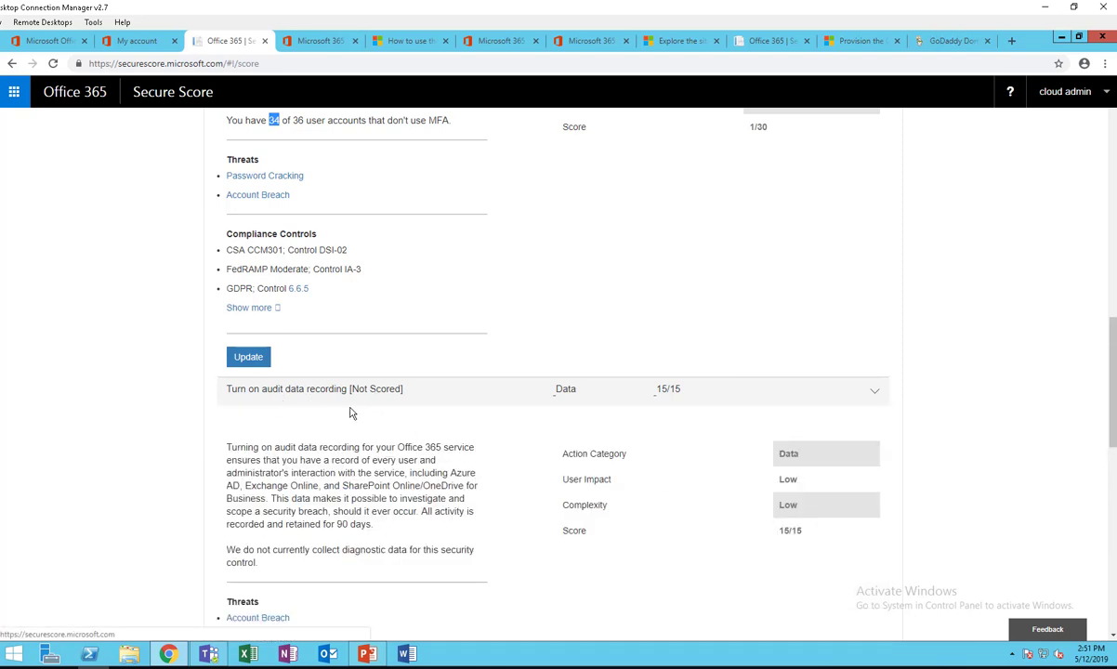
{"action": "scroll", "coordinate": [492, 451], "scroll_direction": "down", "scroll_amount": 1}
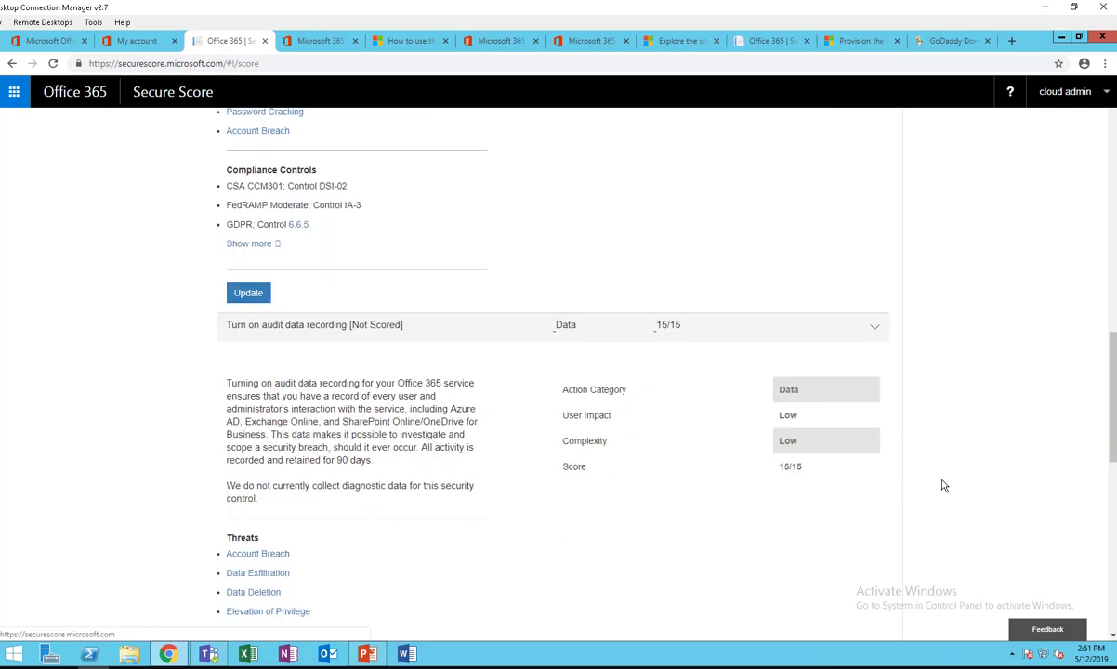
{"action": "scroll", "coordinate": [944, 485], "scroll_direction": "down", "scroll_amount": 5}
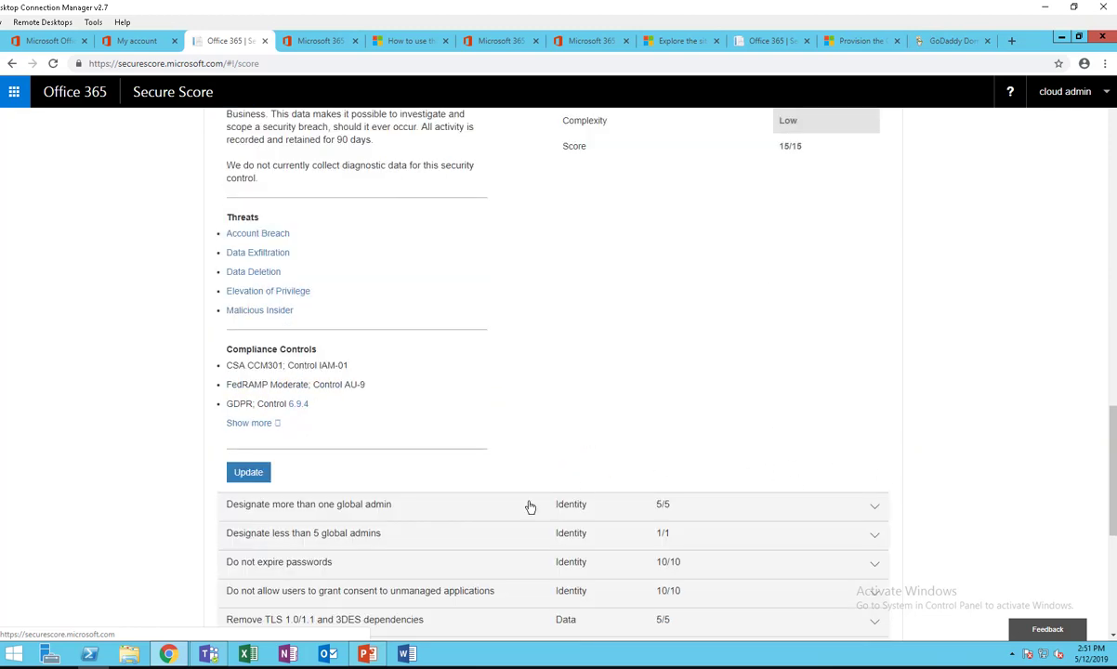
{"action": "scroll", "coordinate": [521, 474], "scroll_direction": "up", "scroll_amount": 3}
{"action": "scroll", "coordinate": [518, 469], "scroll_direction": "up", "scroll_amount": 6}
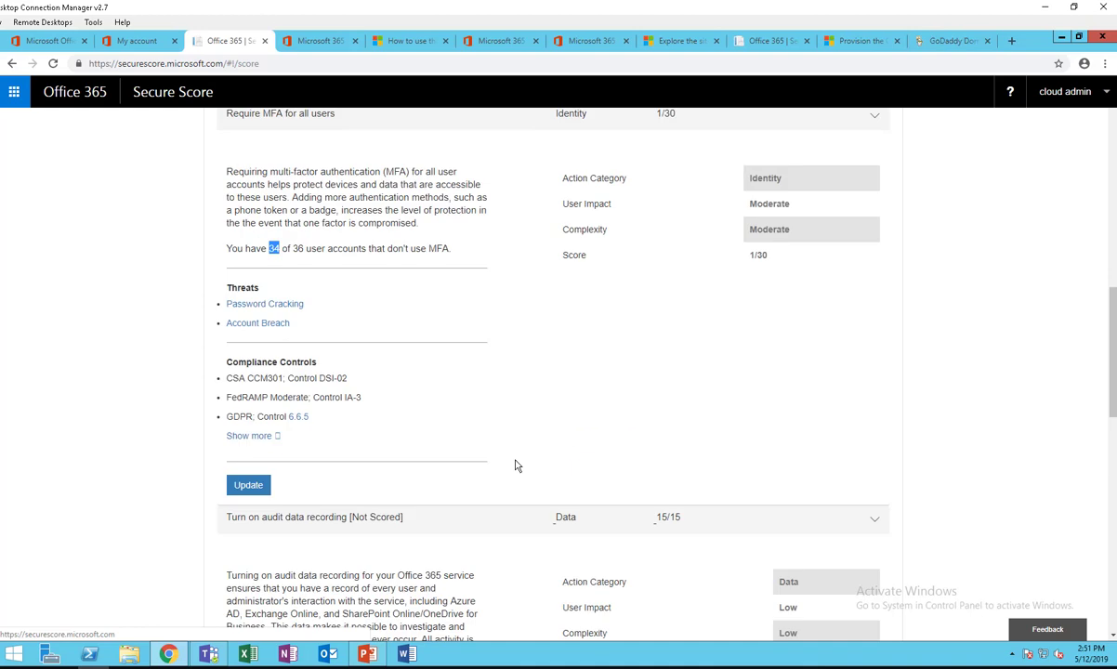
Step: Show Incomplete Actions, led by Require MFA for all users 1/30 and Block Client Forwarding Rules 0/20
{"action": "scroll", "coordinate": [506, 441], "scroll_direction": "up", "scroll_amount": 3}
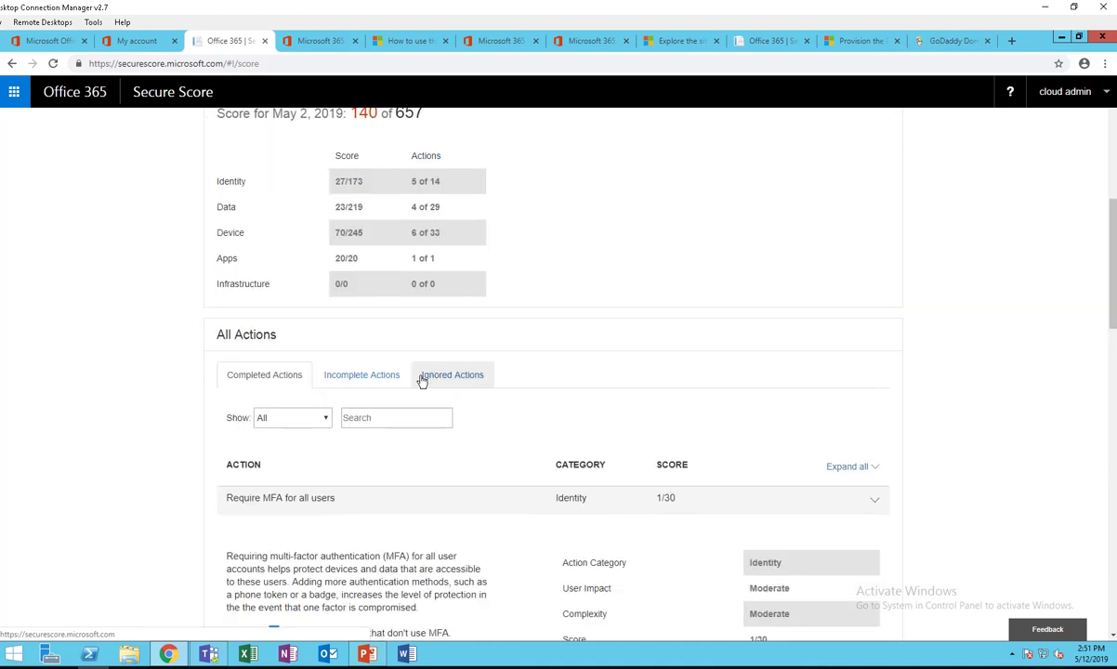
{"action": "left_click", "coordinate": [360, 377]}
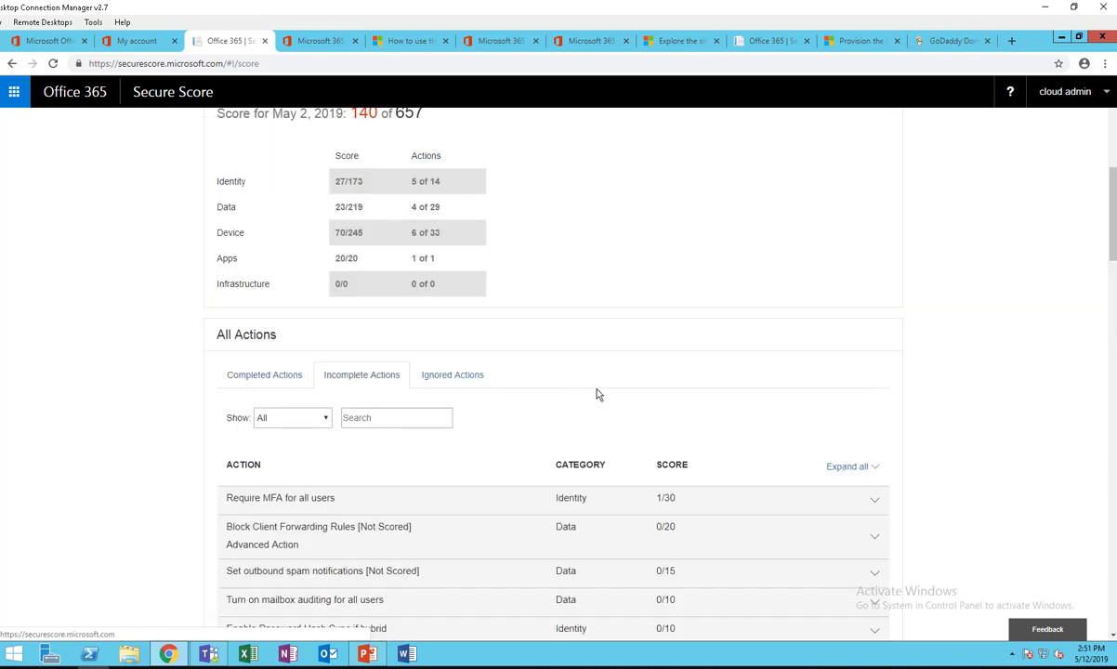
{"action": "scroll", "coordinate": [1116, 228], "scroll_direction": "down", "scroll_amount": 3}
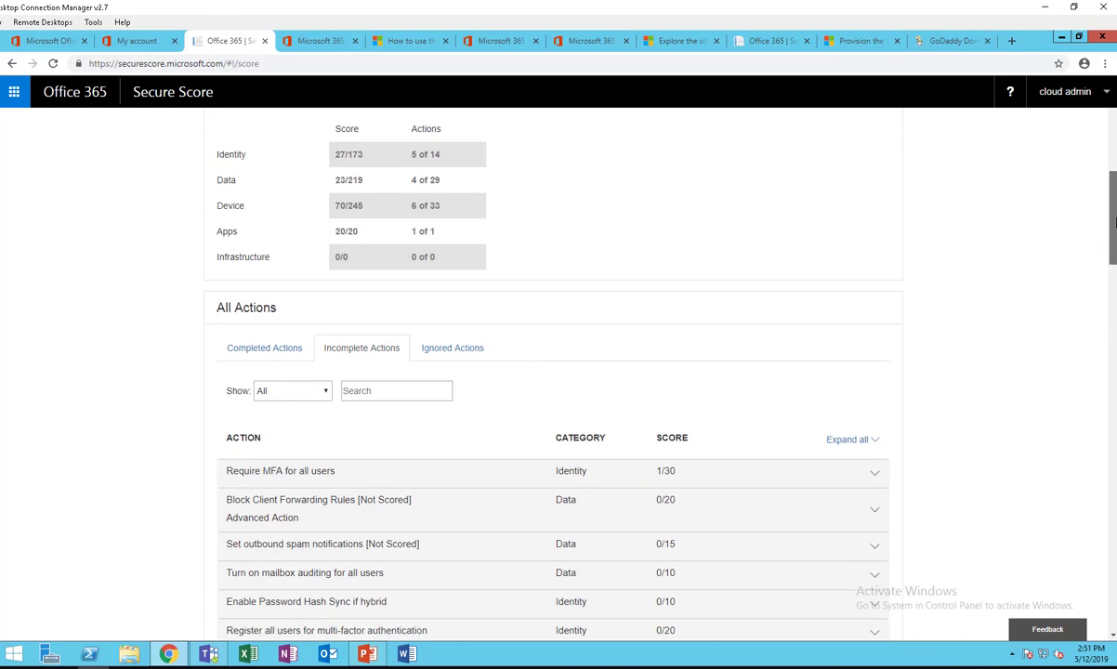
{"action": "scroll", "coordinate": [874, 604], "scroll_direction": "down", "scroll_amount": 4}
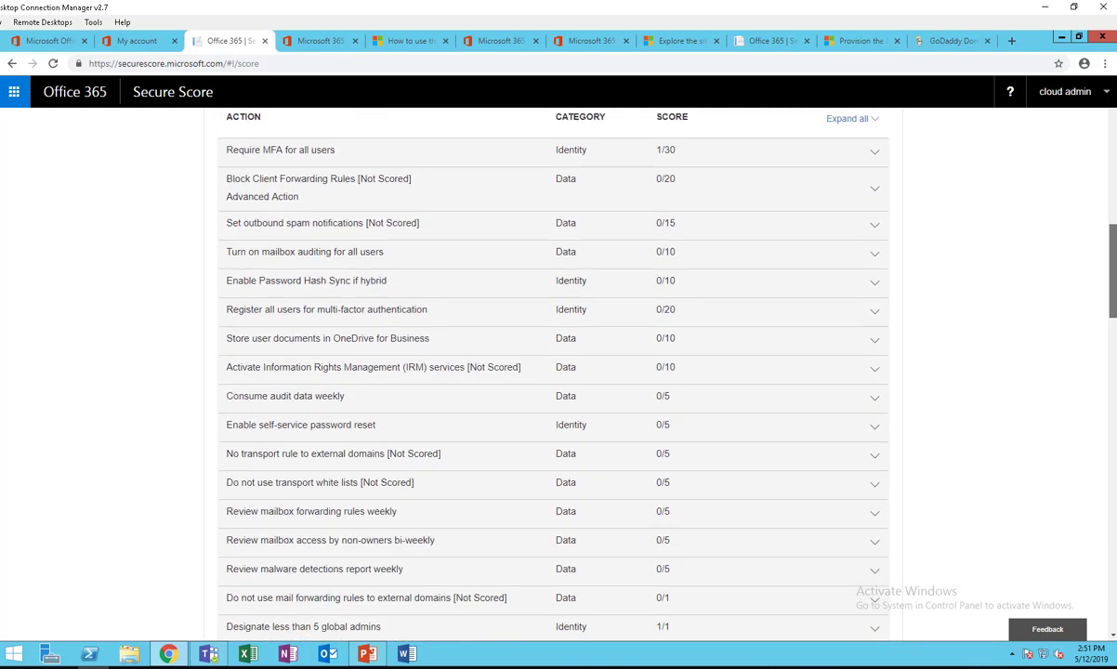
{"action": "scroll", "coordinate": [874, 594], "scroll_direction": "down", "scroll_amount": 4}
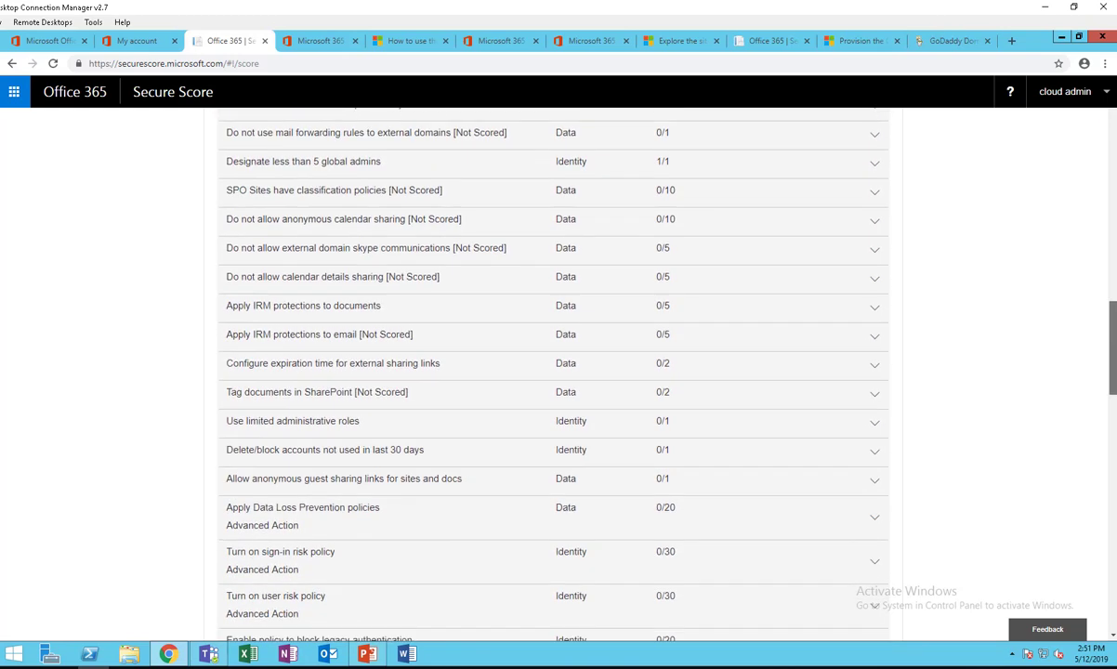
{"action": "scroll", "coordinate": [724, 217], "scroll_direction": "up", "scroll_amount": 10}
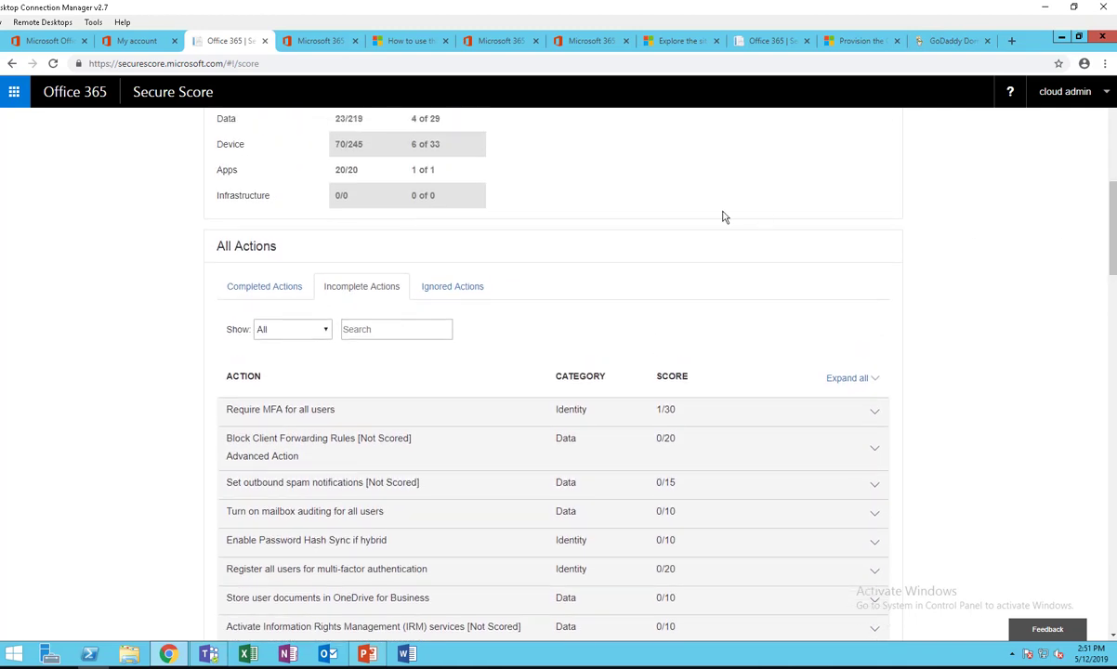
Step: Undo the ignore on 'Require MFA for Azure AD privileged roles' from Ignored Actions and save
{"action": "left_click", "coordinate": [456, 286]}
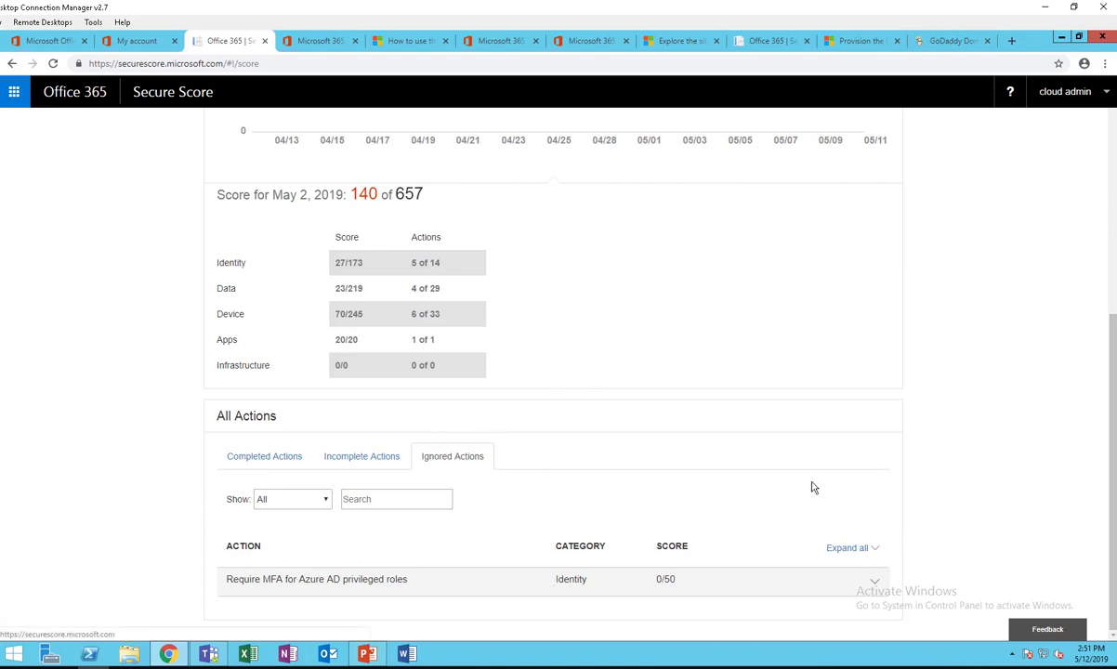
{"action": "left_click", "coordinate": [401, 580]}
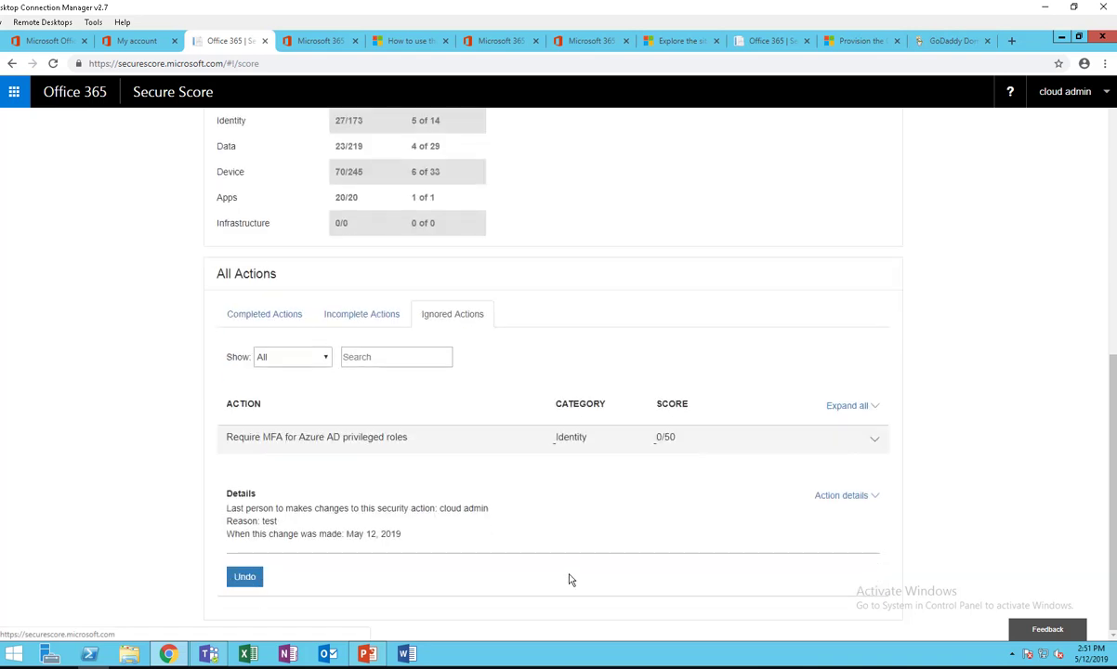
{"action": "left_click", "coordinate": [247, 576]}
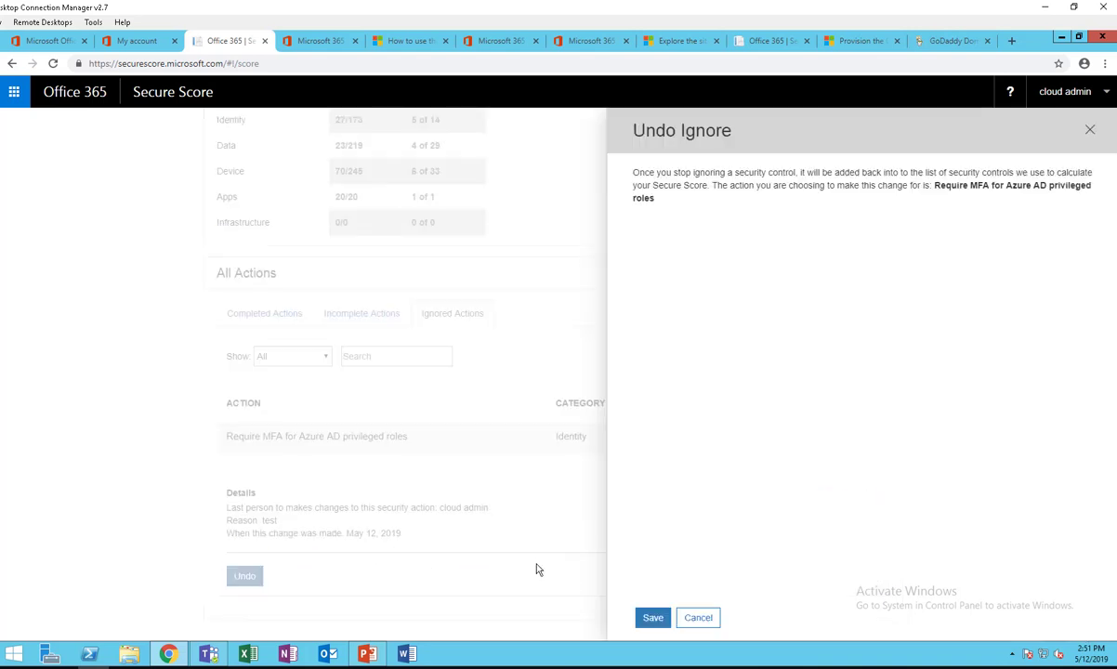
{"action": "left_click", "coordinate": [652, 619]}
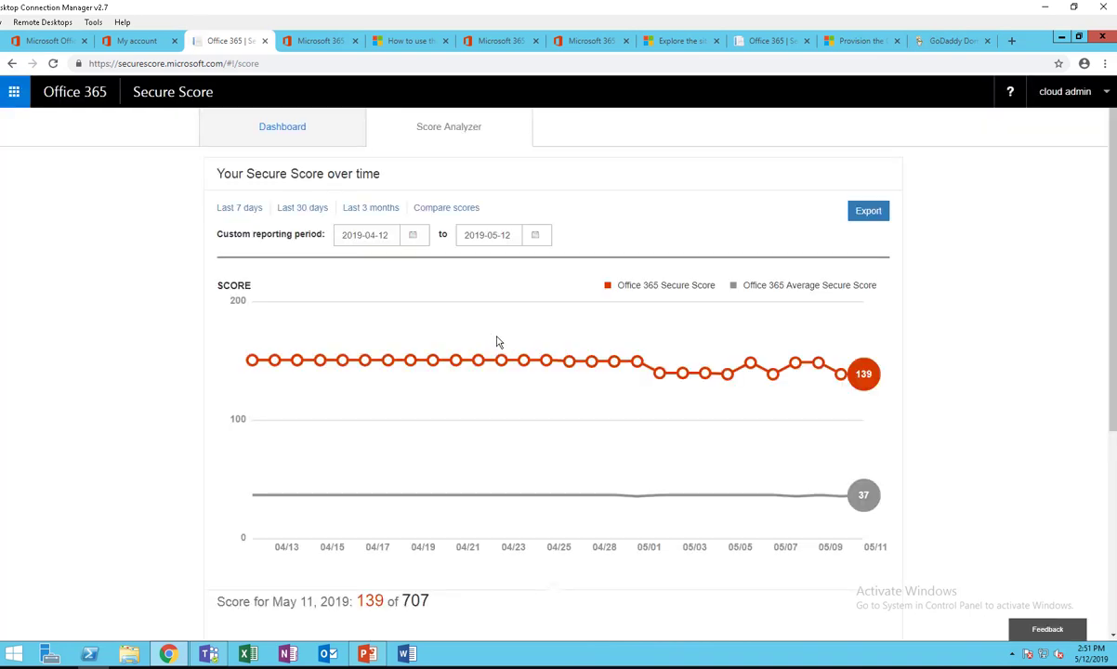
Step: Scroll through the updated Score Analyzer, now 139 of 707 with Identity at 26/223
{"action": "scroll", "coordinate": [1004, 466], "scroll_direction": "down", "scroll_amount": 15}
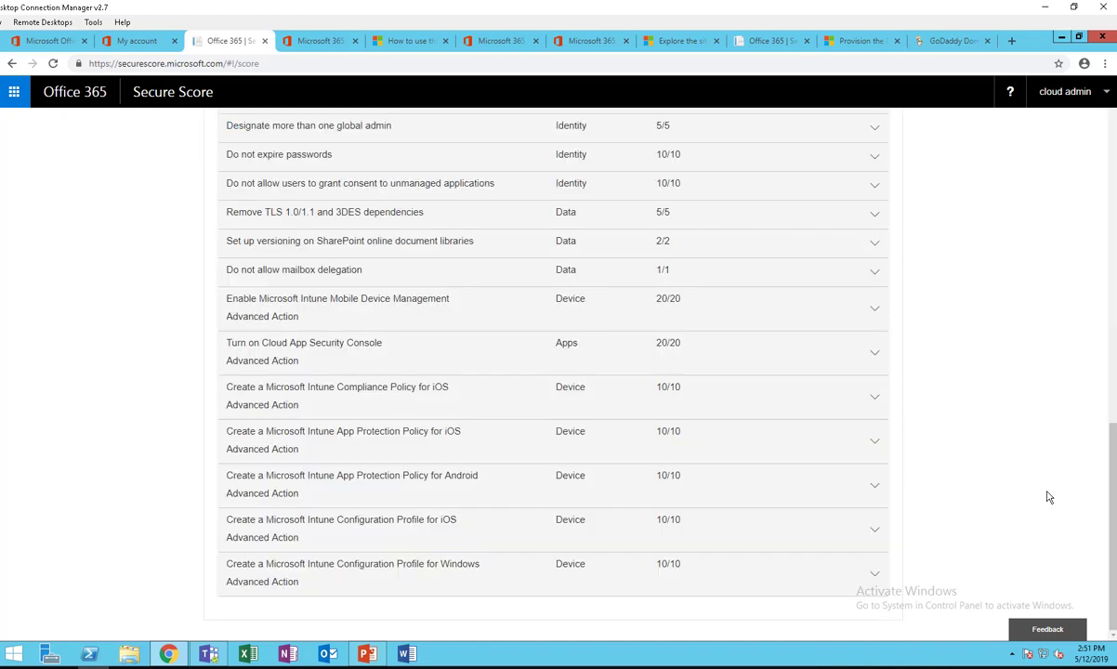
{"action": "scroll", "coordinate": [1045, 487], "scroll_direction": "up", "scroll_amount": 4}
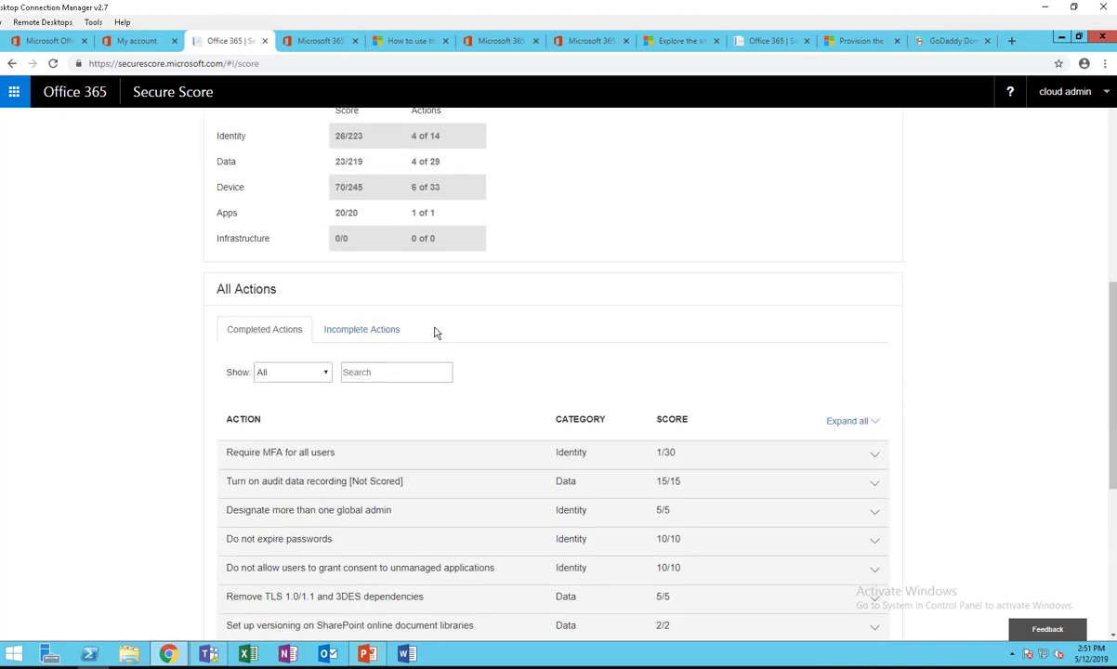
{"action": "scroll", "coordinate": [806, 357], "scroll_direction": "up", "scroll_amount": 5}
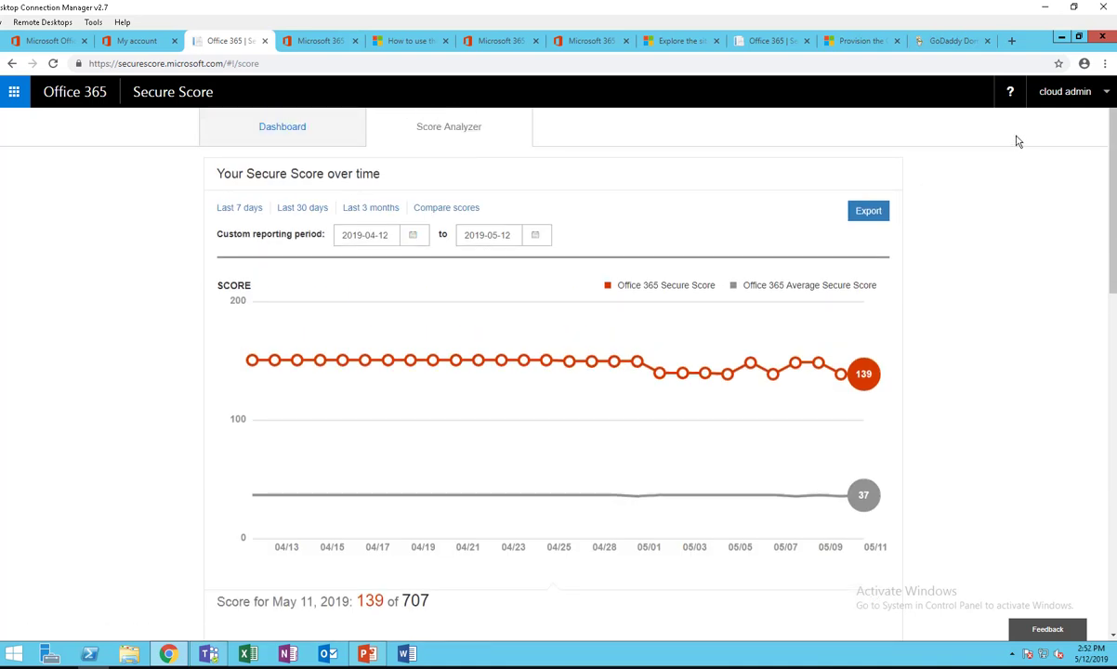
Step: Return to the Dashboard and scroll through its score cards and actions, confirming 139 of 707
{"action": "left_click", "coordinate": [312, 127]}
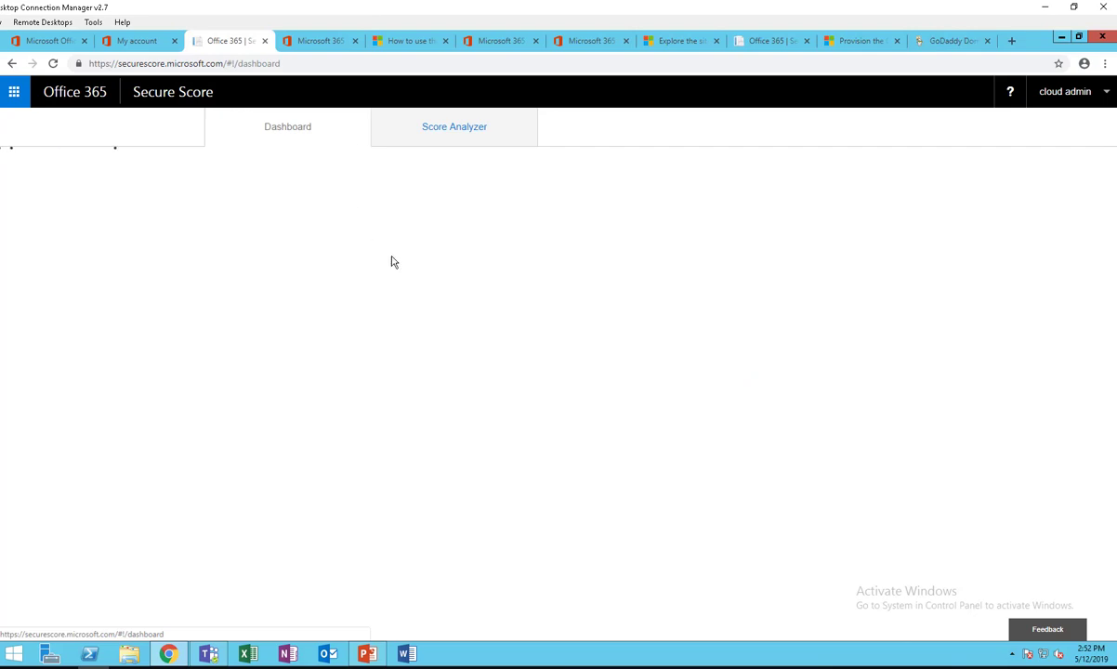
{"action": "scroll", "coordinate": [521, 465], "scroll_direction": "down", "scroll_amount": 2}
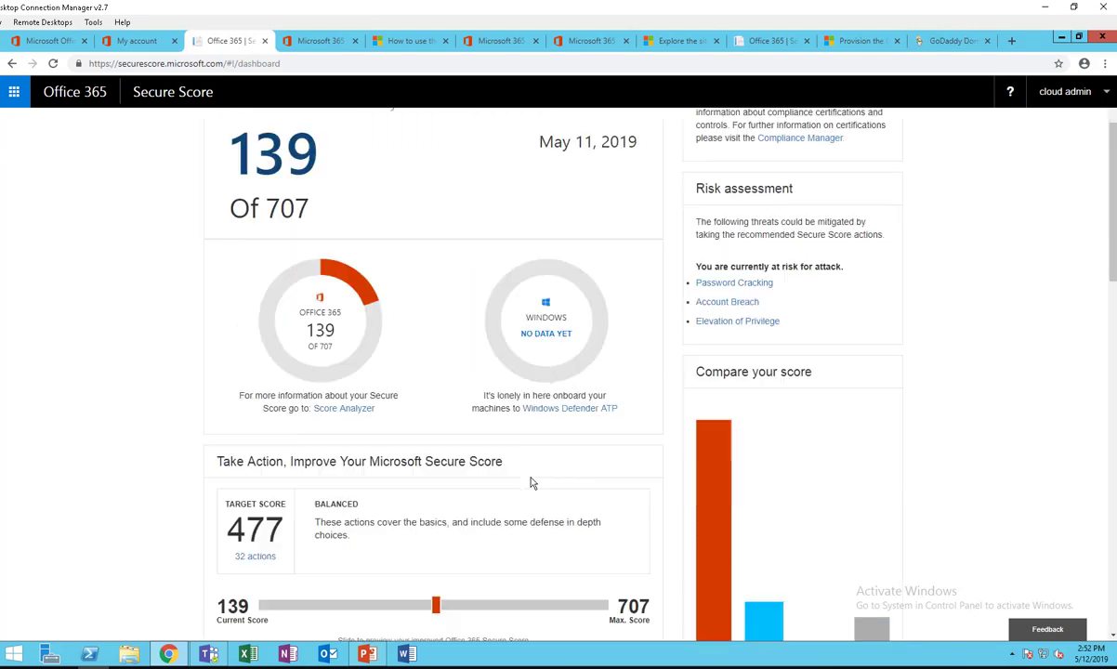
{"action": "scroll", "coordinate": [530, 482], "scroll_direction": "down", "scroll_amount": 2}
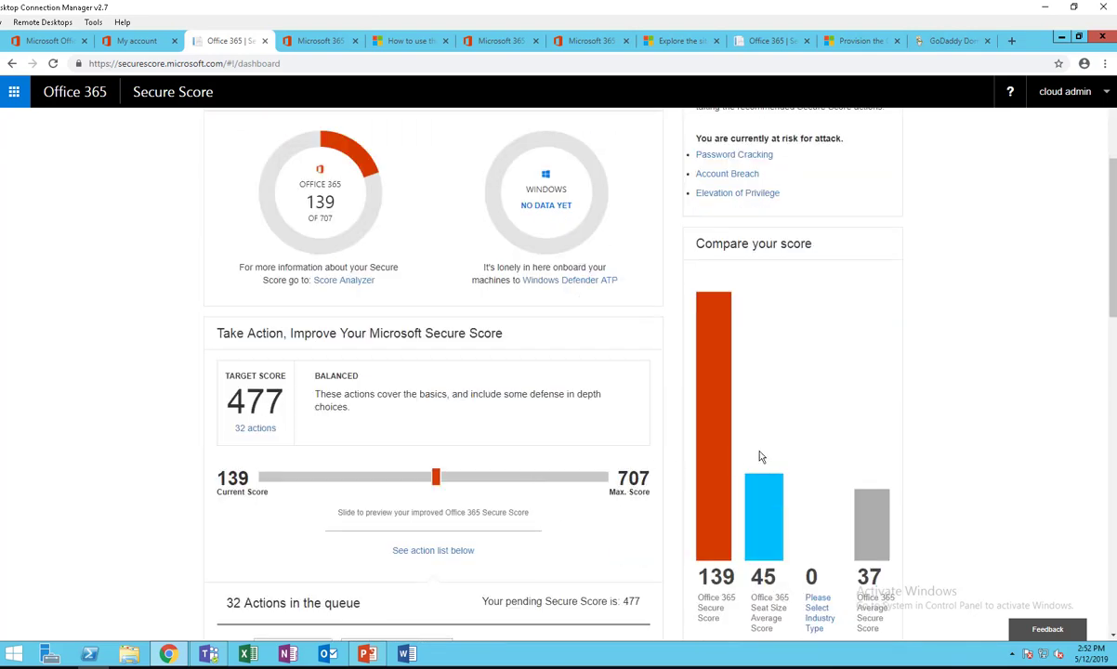
{"action": "scroll", "coordinate": [906, 409], "scroll_direction": "down", "scroll_amount": 20}
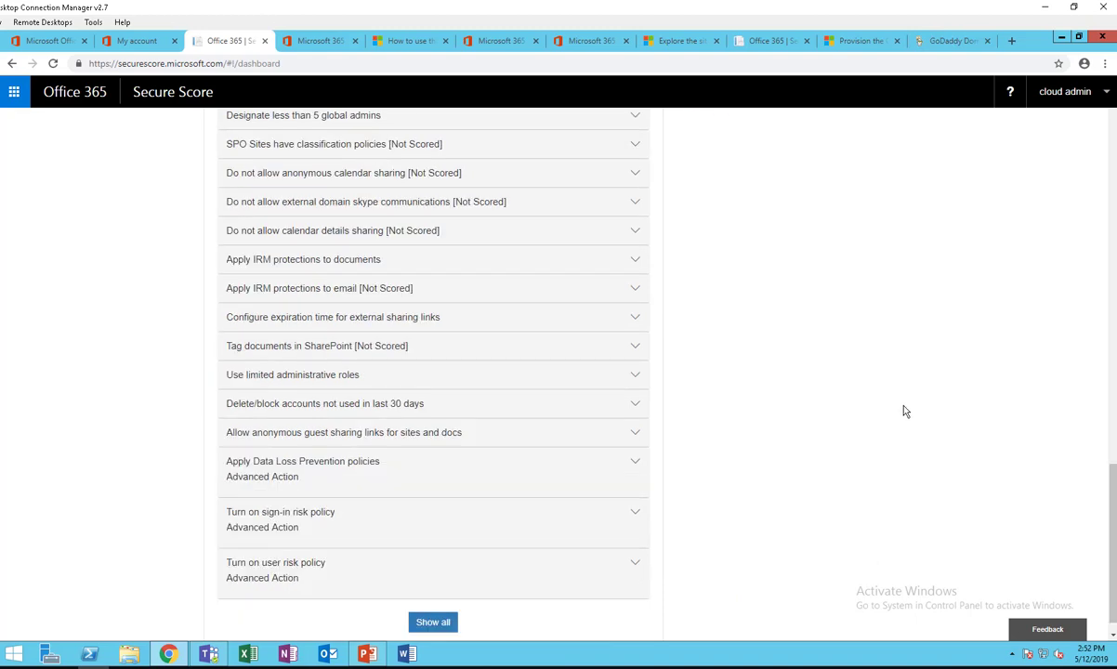
{"action": "scroll", "coordinate": [907, 410], "scroll_direction": "up", "scroll_amount": 20}
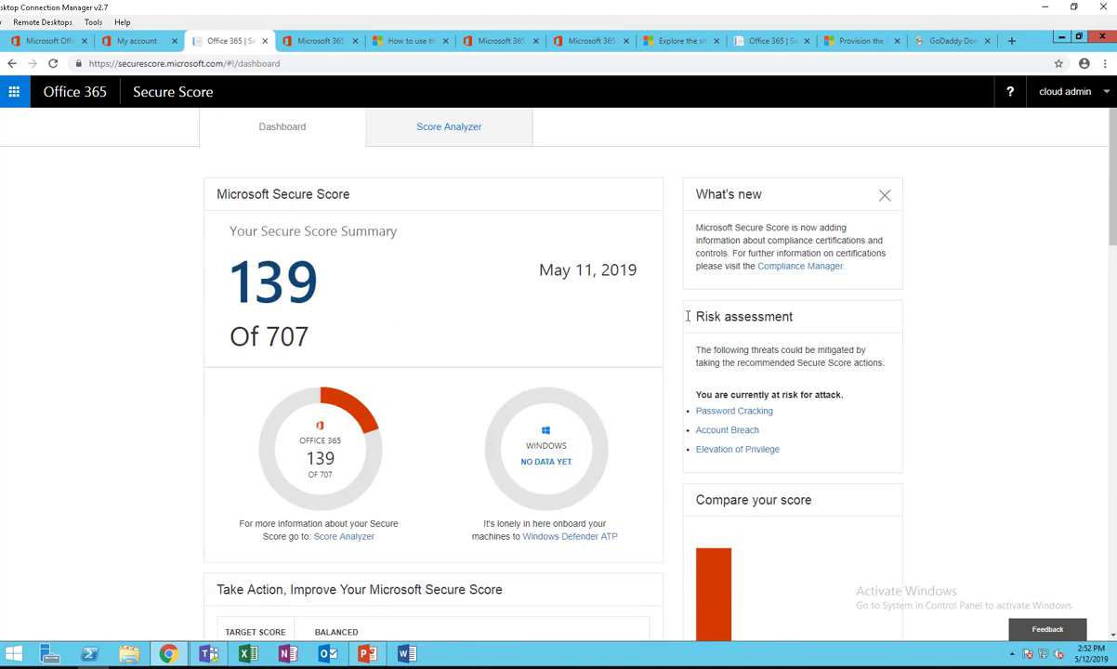